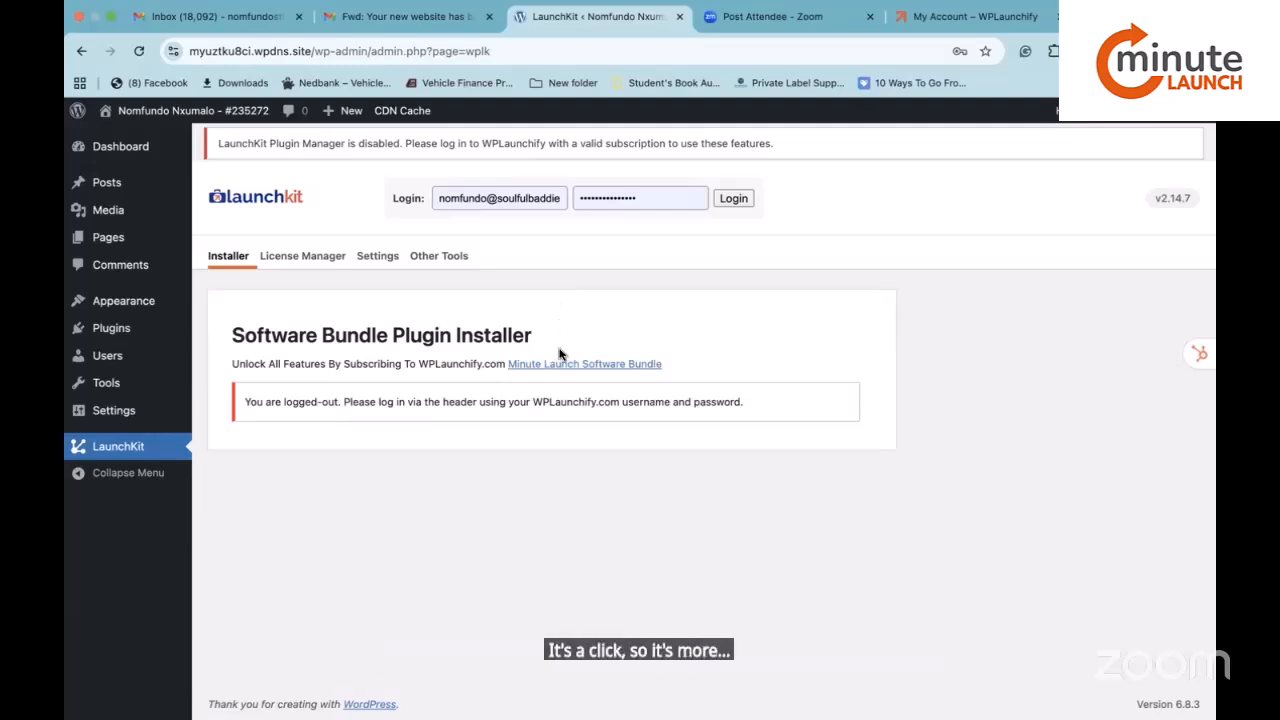
Take Chrome out of full screen, open the Minute Launch Software Bundle pricing page, then return to LaunchKit.
left_click(817, 44)
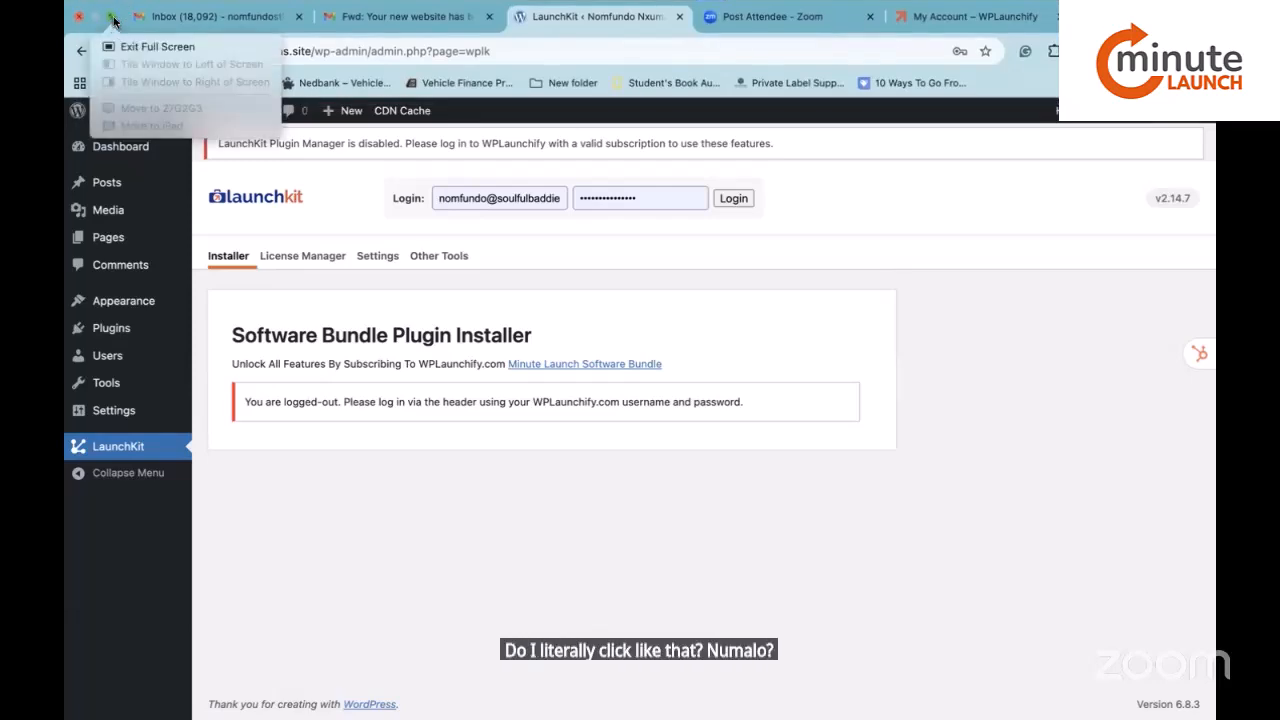
left_click(113, 22)
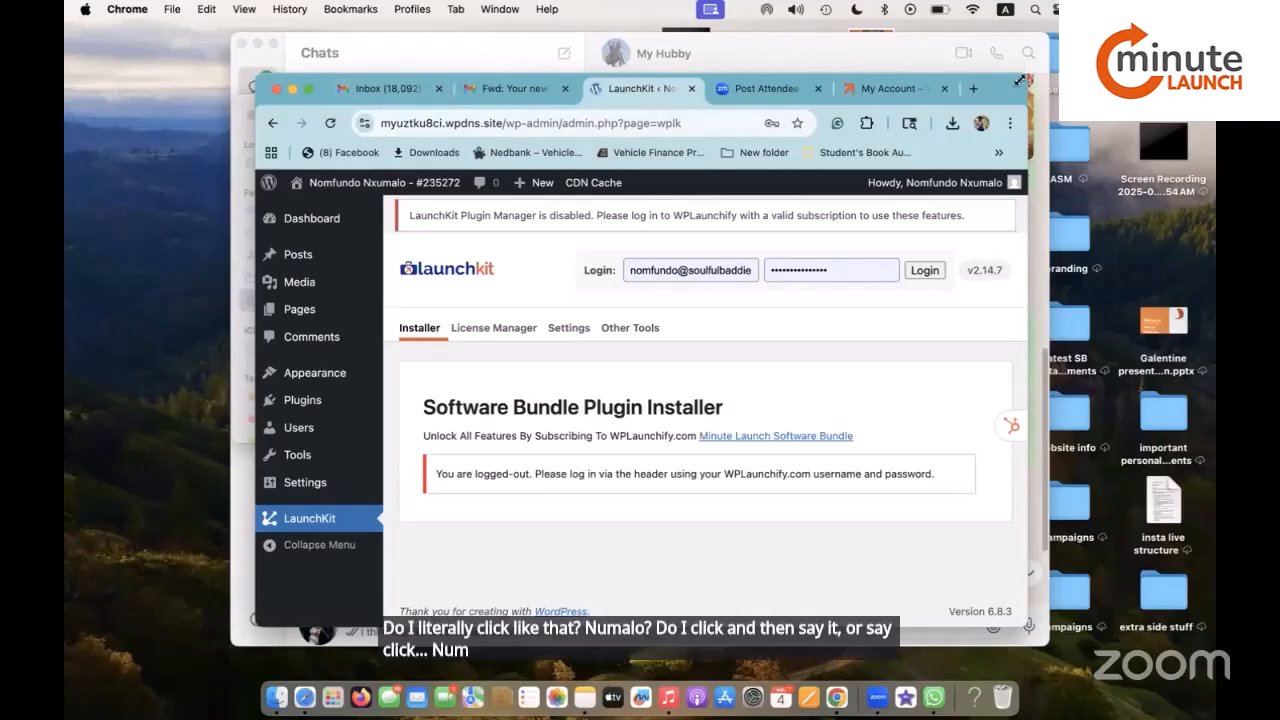
left_click_drag(1004, 90, 953, 146)
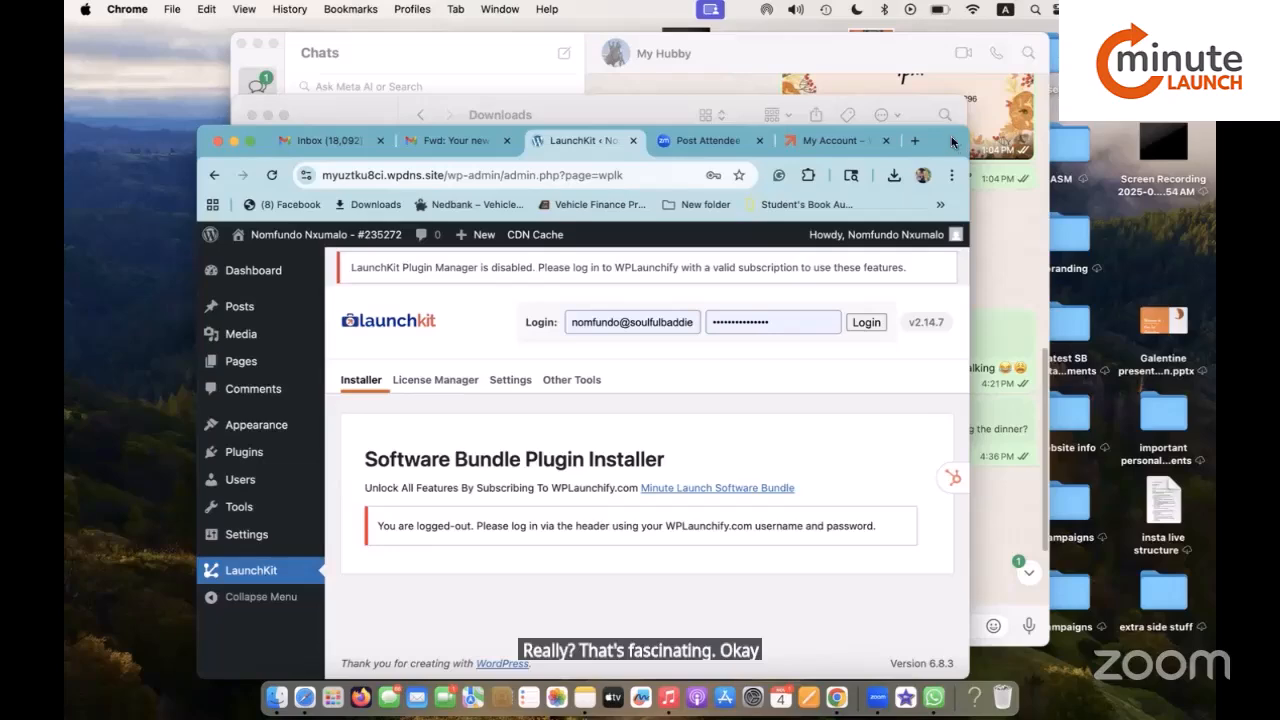
left_click_drag(951, 142, 966, 112)
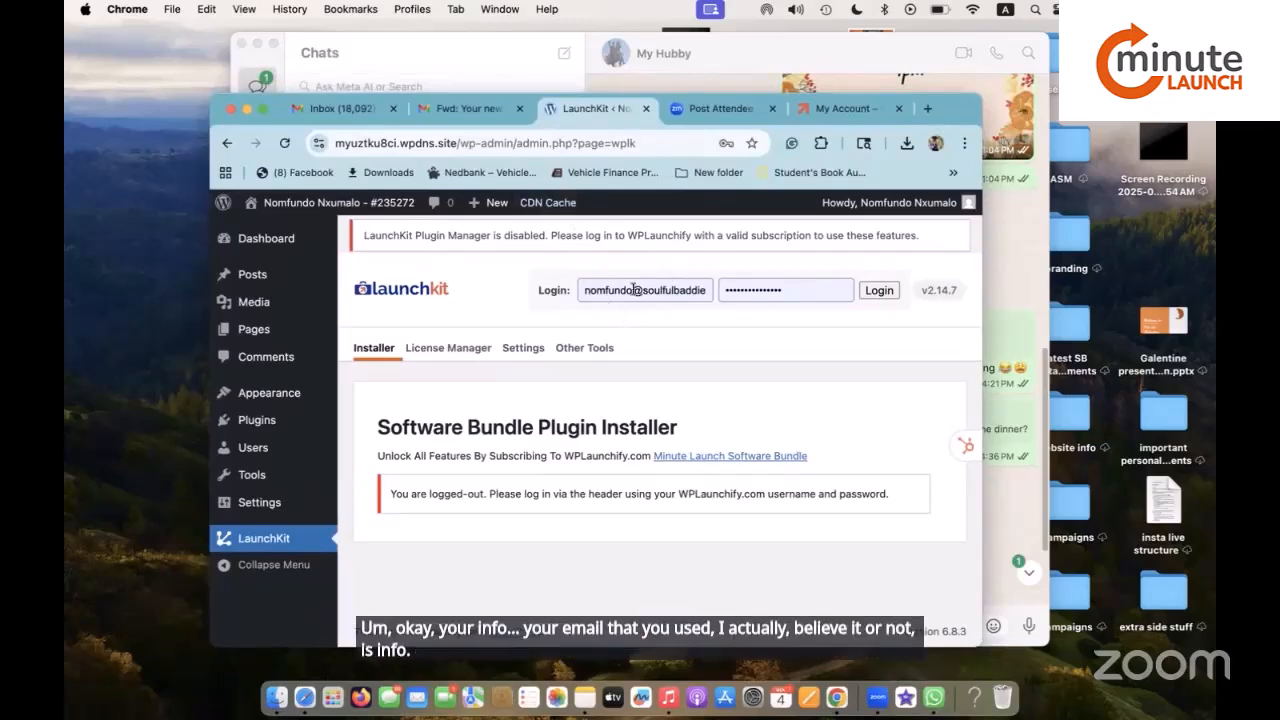
left_click(704, 458)
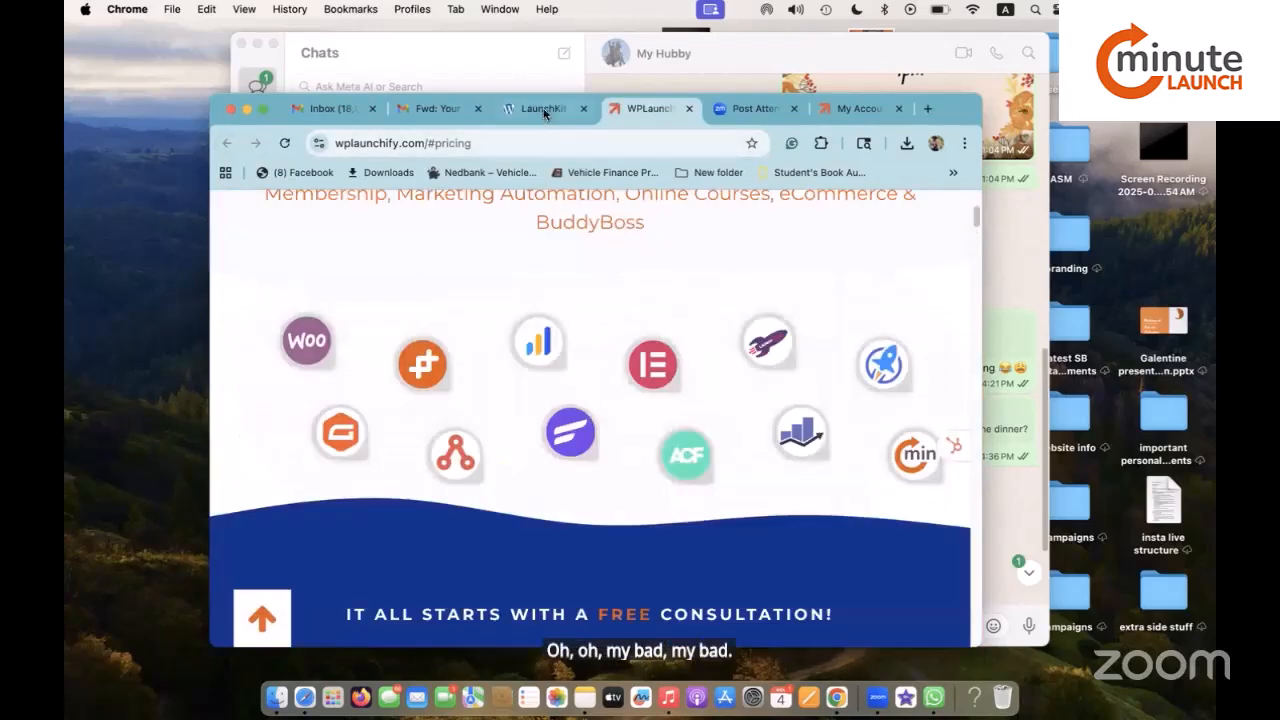
left_click(545, 112)
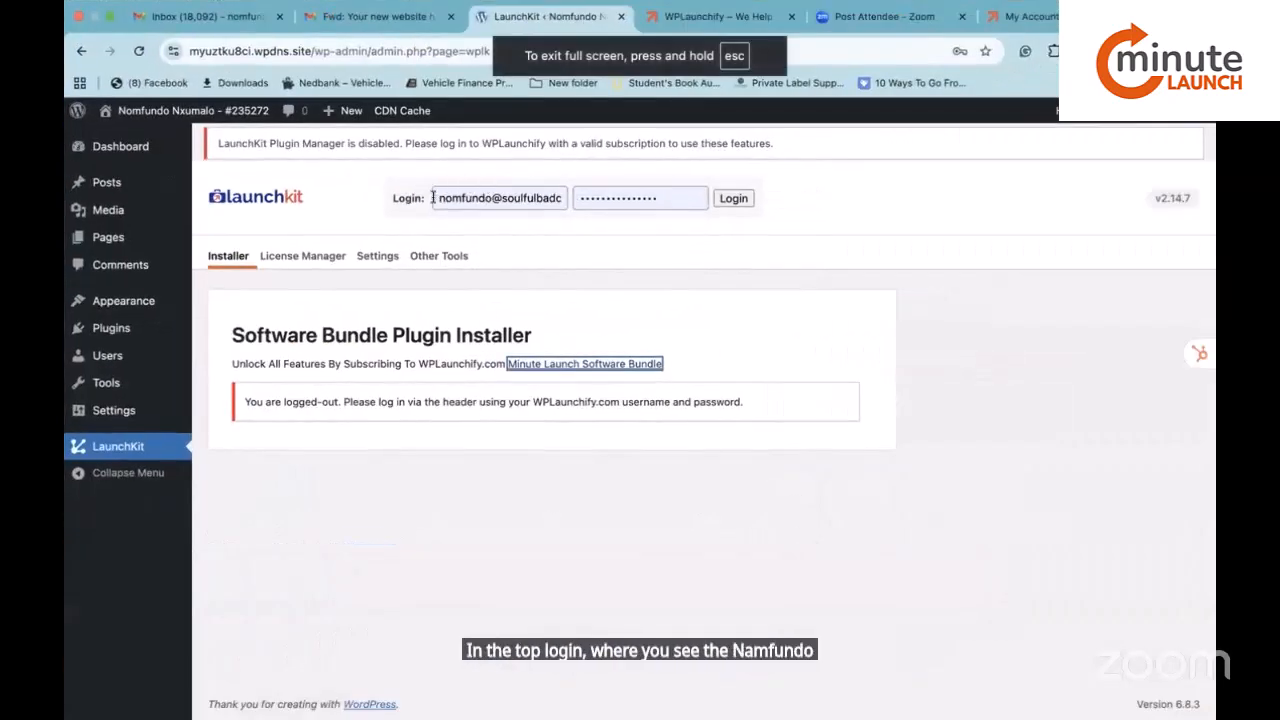
Replace the LaunchKit login username with the account e-mail and log in.
left_click(433, 197)
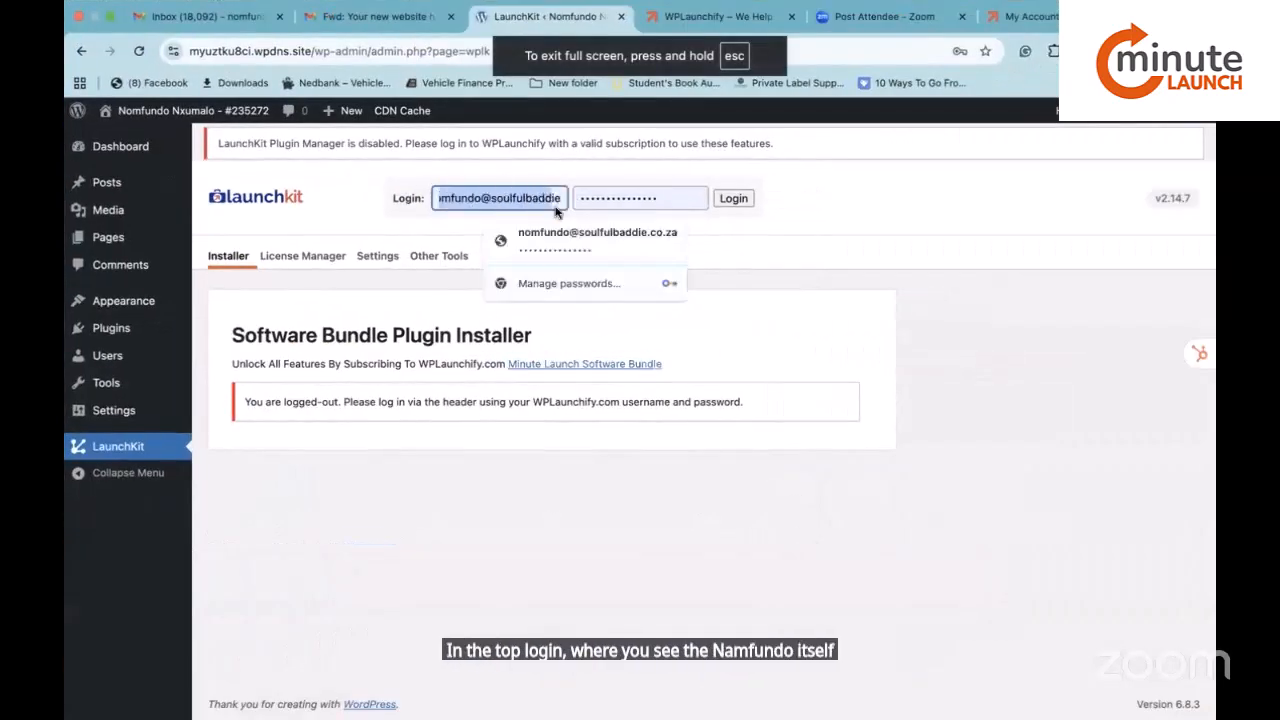
key("ctrl+a")
key("BackSpace")
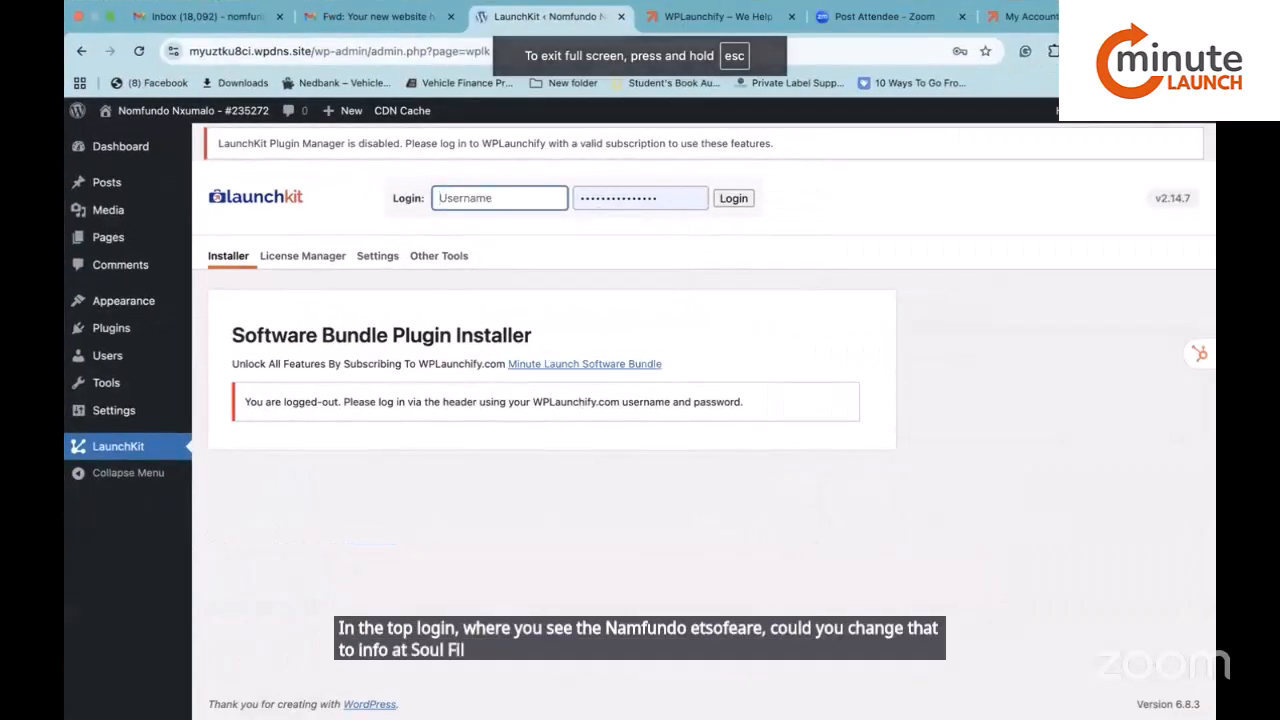
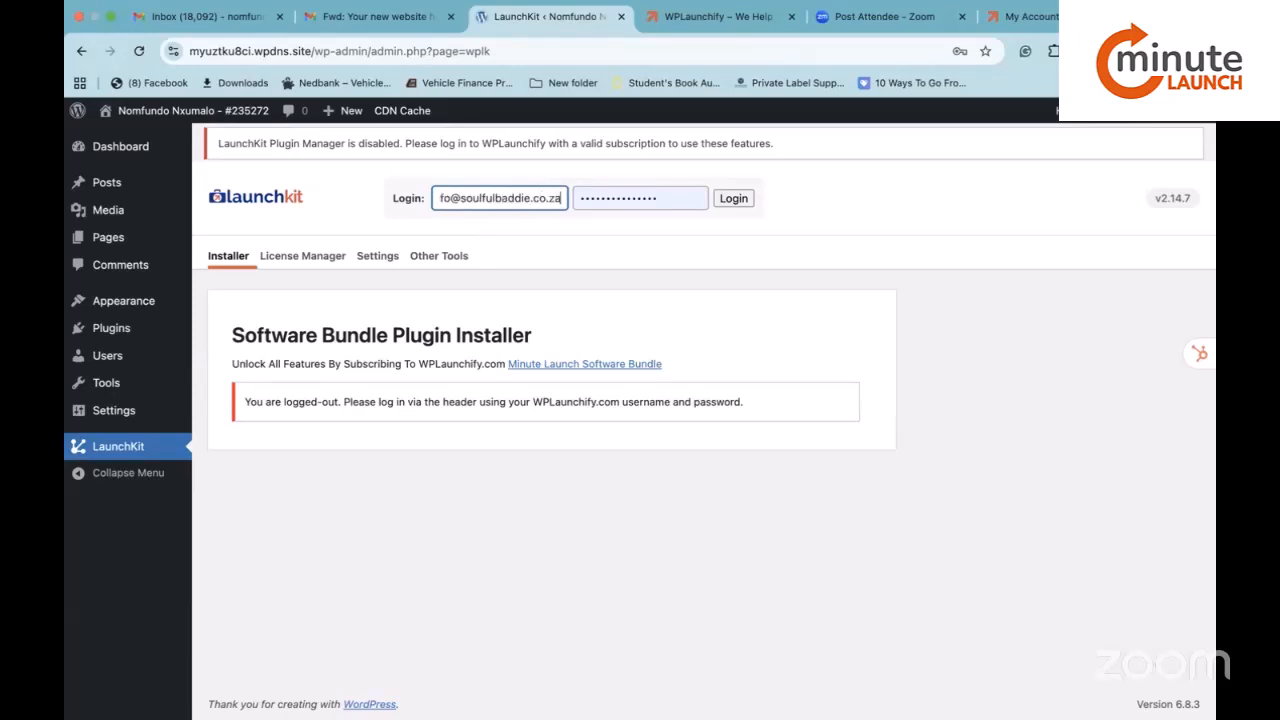
left_click(685, 195)
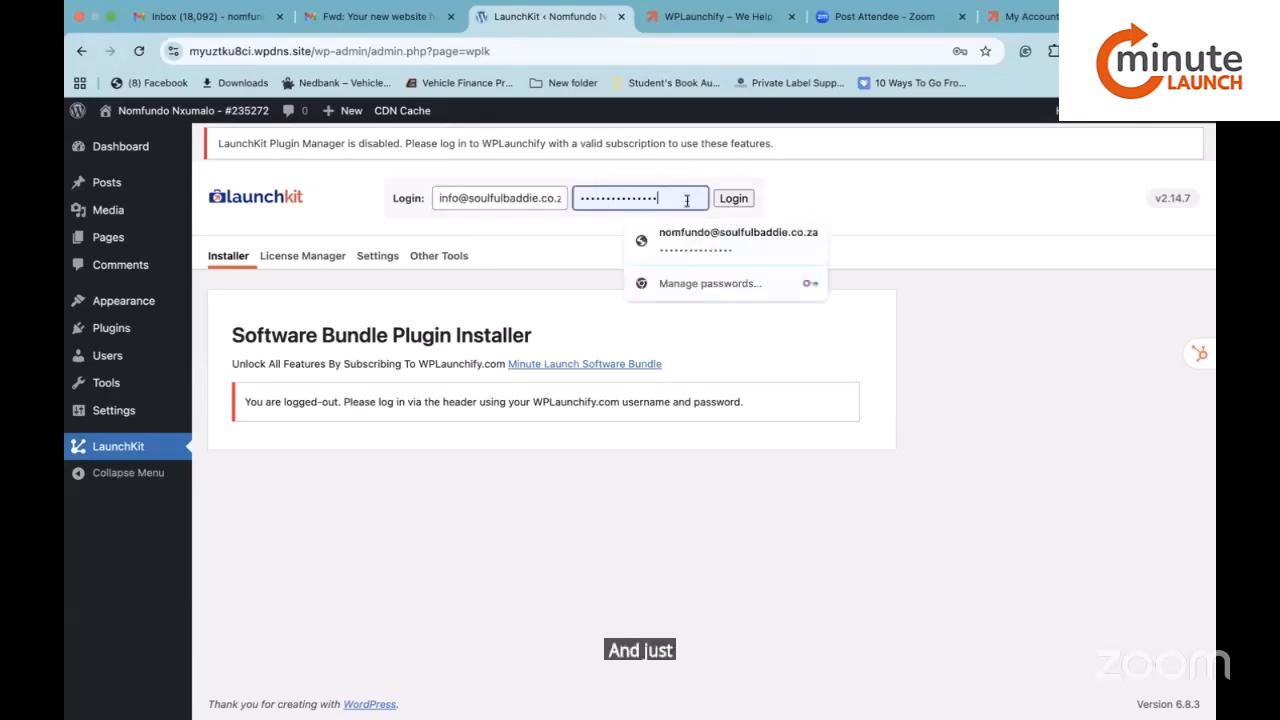
left_click(734, 199)
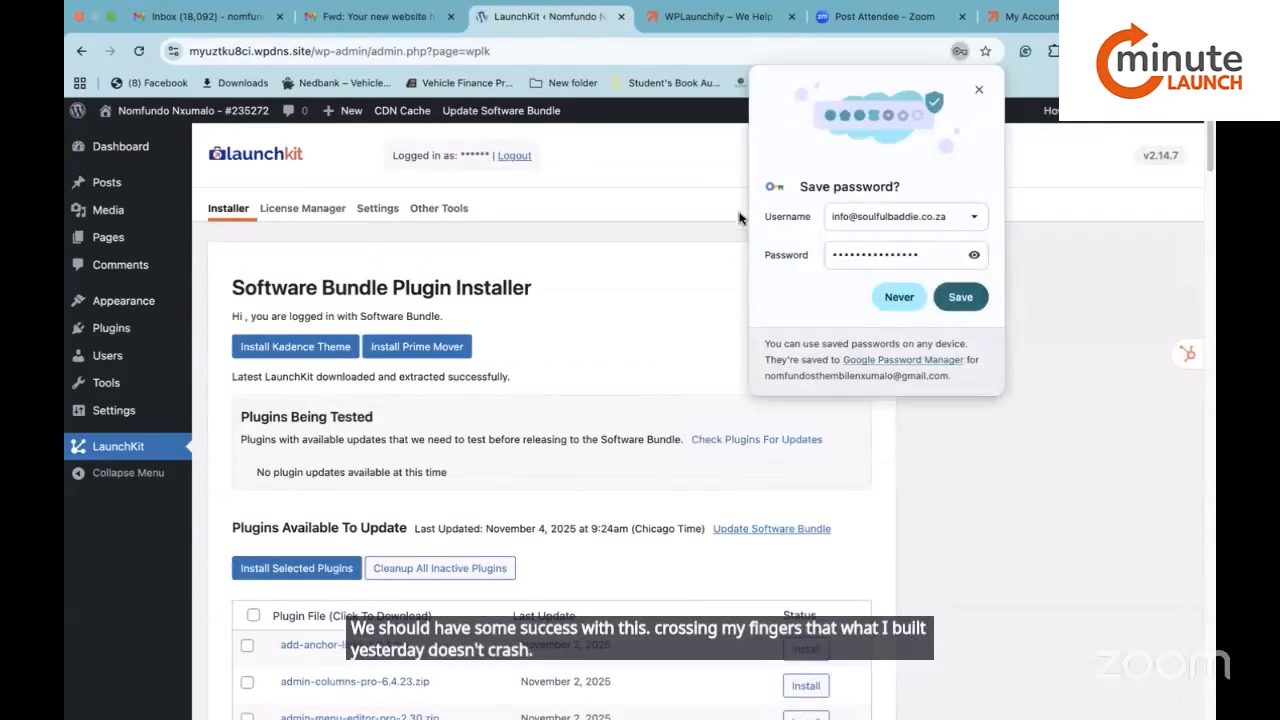
Save the LaunchKit password in Chrome and scroll down to the Plugins Available To Update table.
left_click(965, 298)
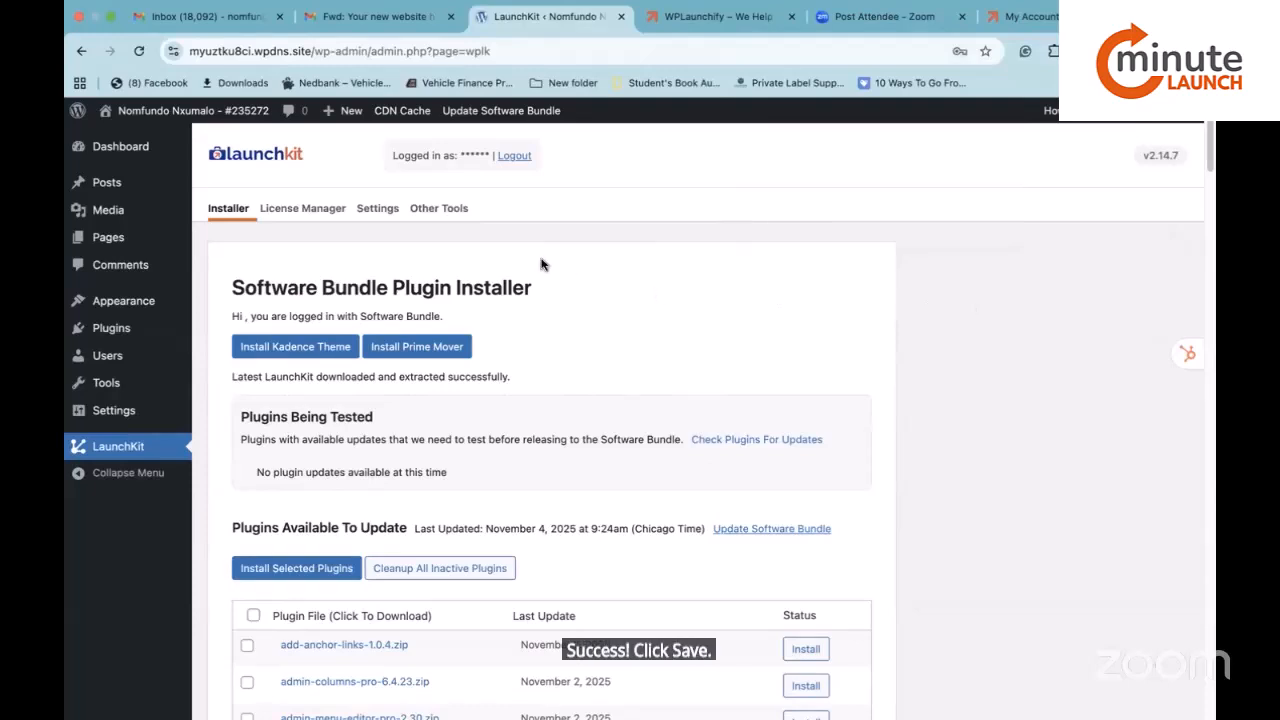
scroll(540, 264, "down", 2)
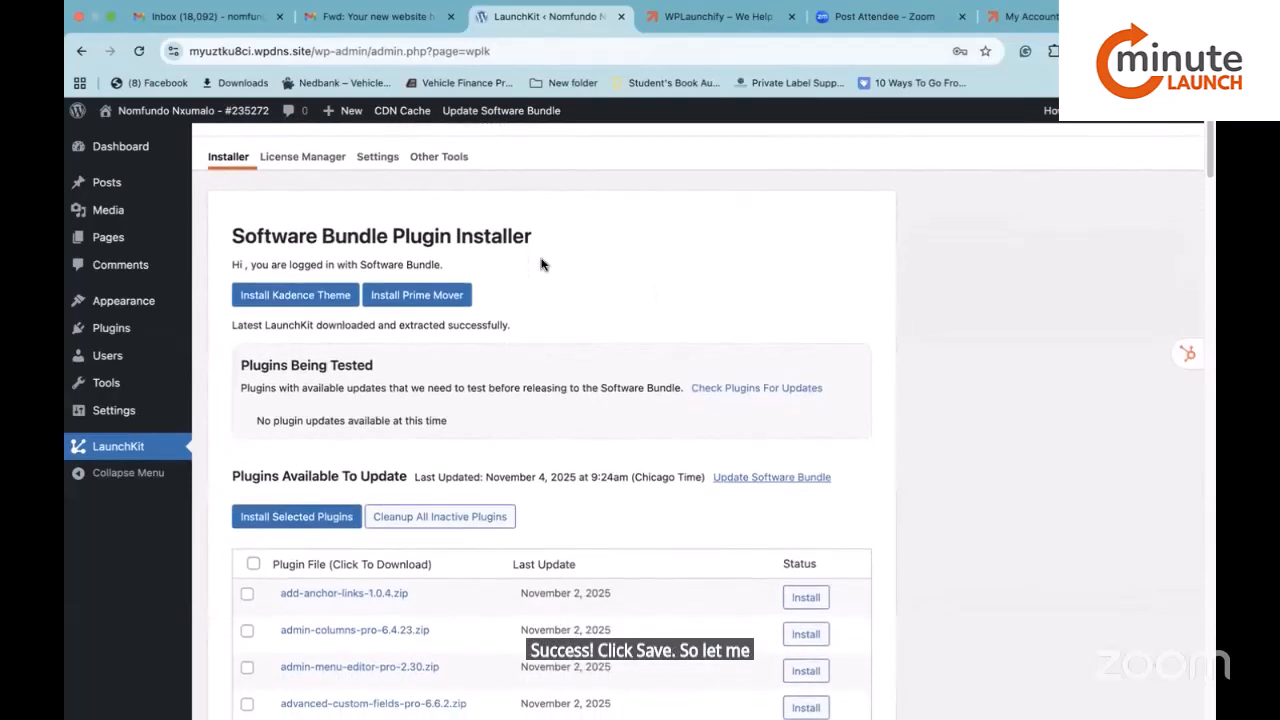
scroll(540, 264, "down", 1)
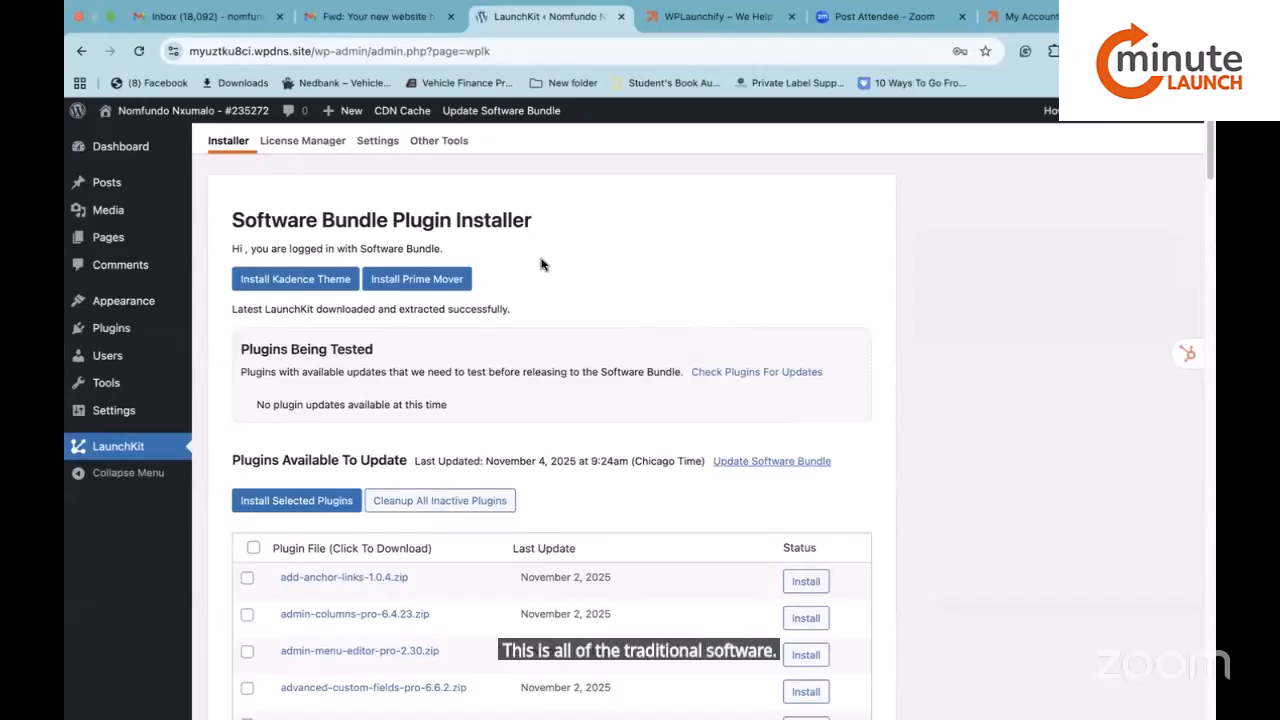
scroll(540, 264, "down", 1)
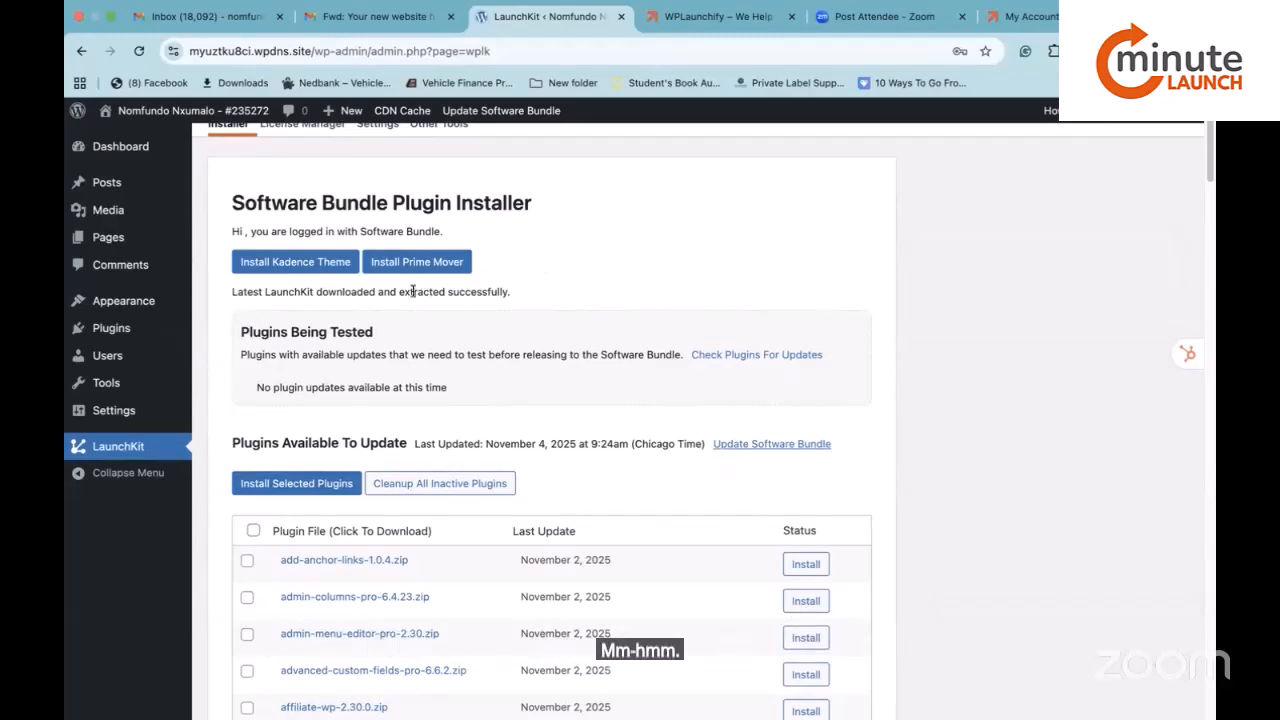
scroll(412, 289, "down", 1)
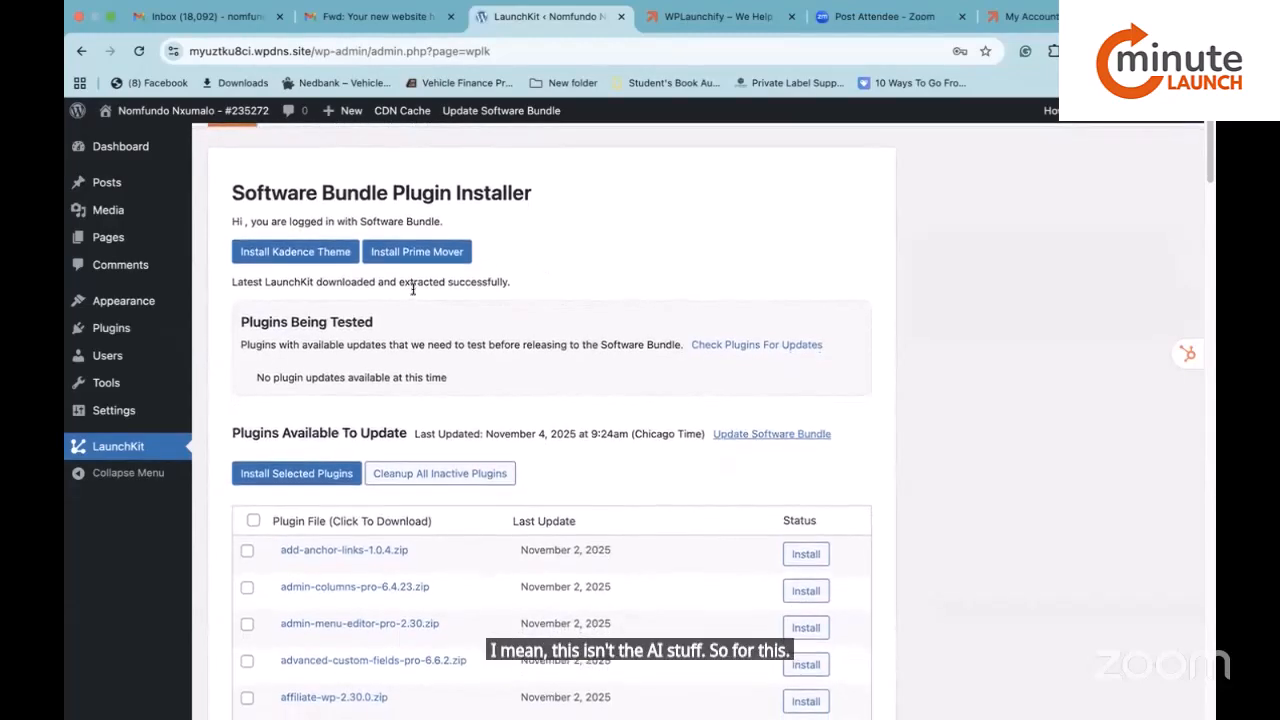
scroll(414, 293, "down", 1)
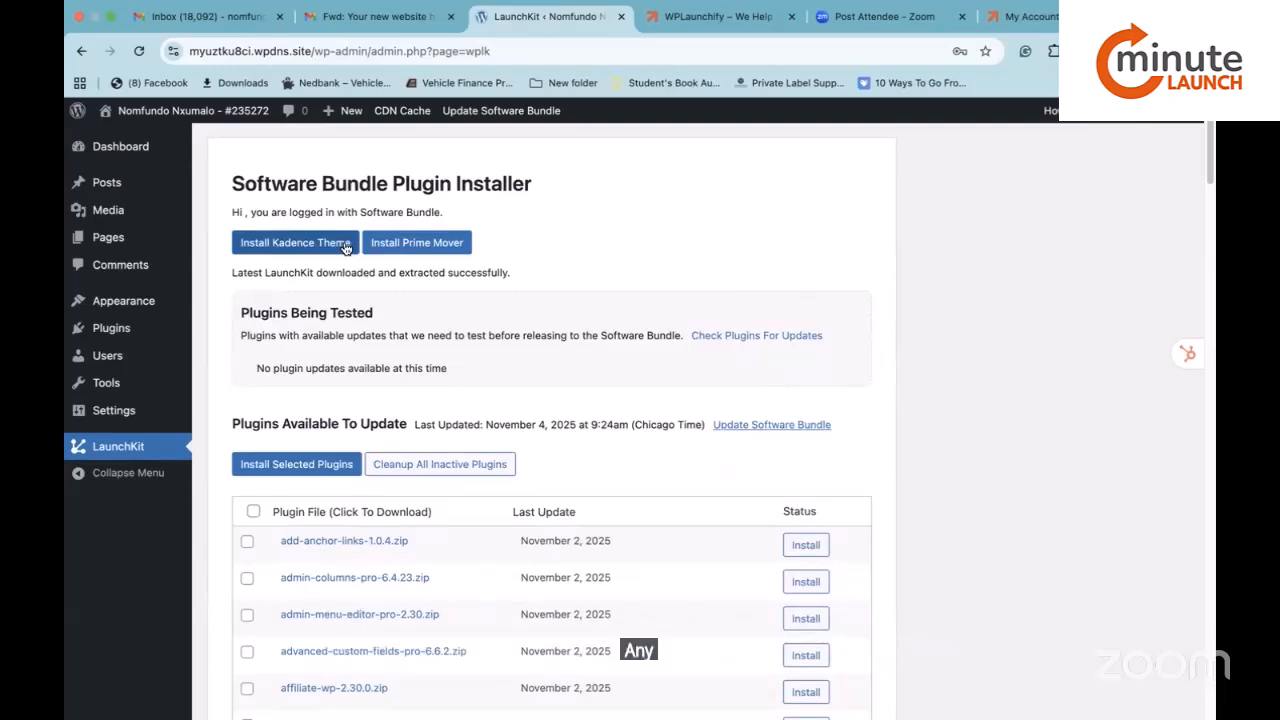
scroll(345, 248, "down", 1)
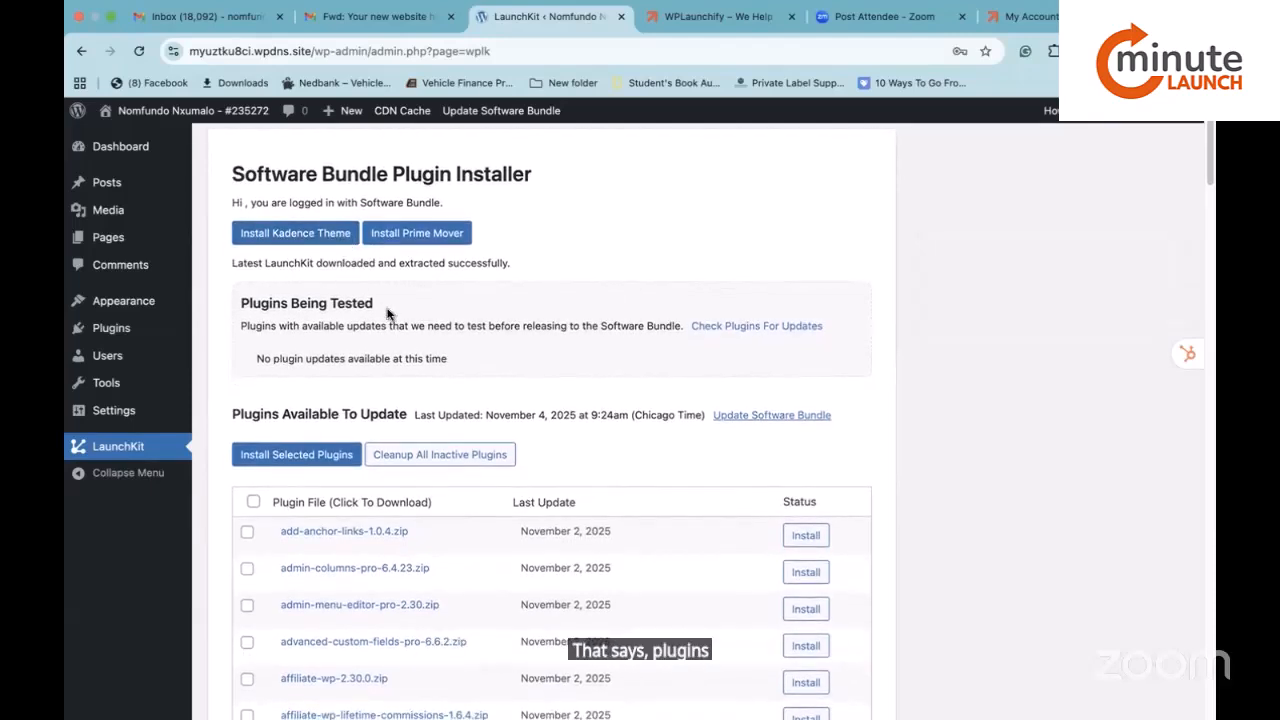
scroll(386, 312, "down", 3)
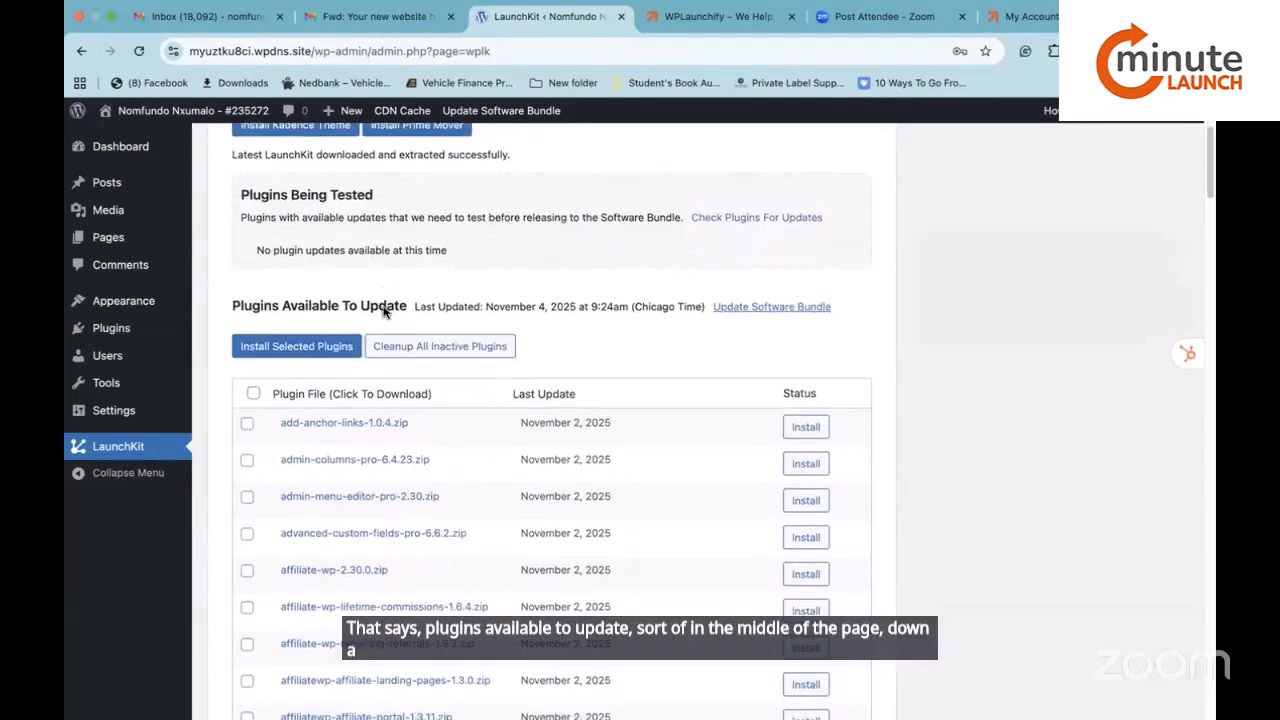
scroll(386, 312, "down", 1)
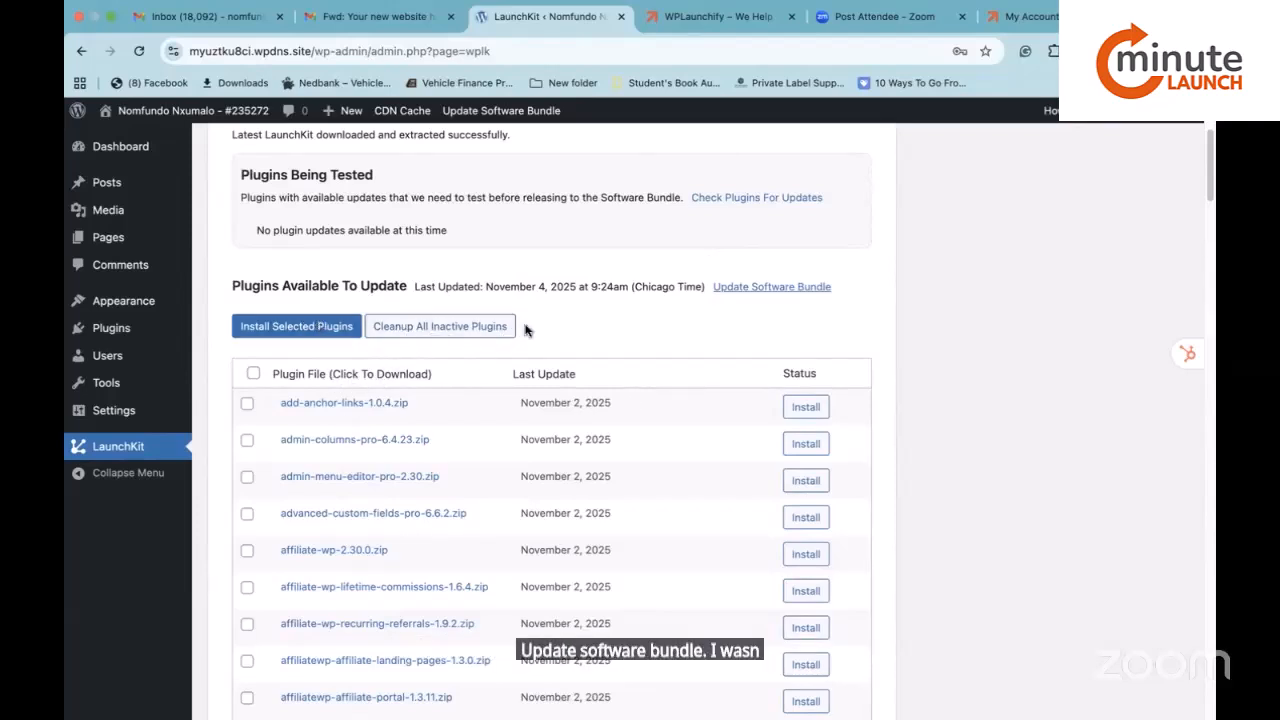
Check for Software Bundle updates and review the LaunchKit installer's plugin list down the page.
left_click(783, 292)
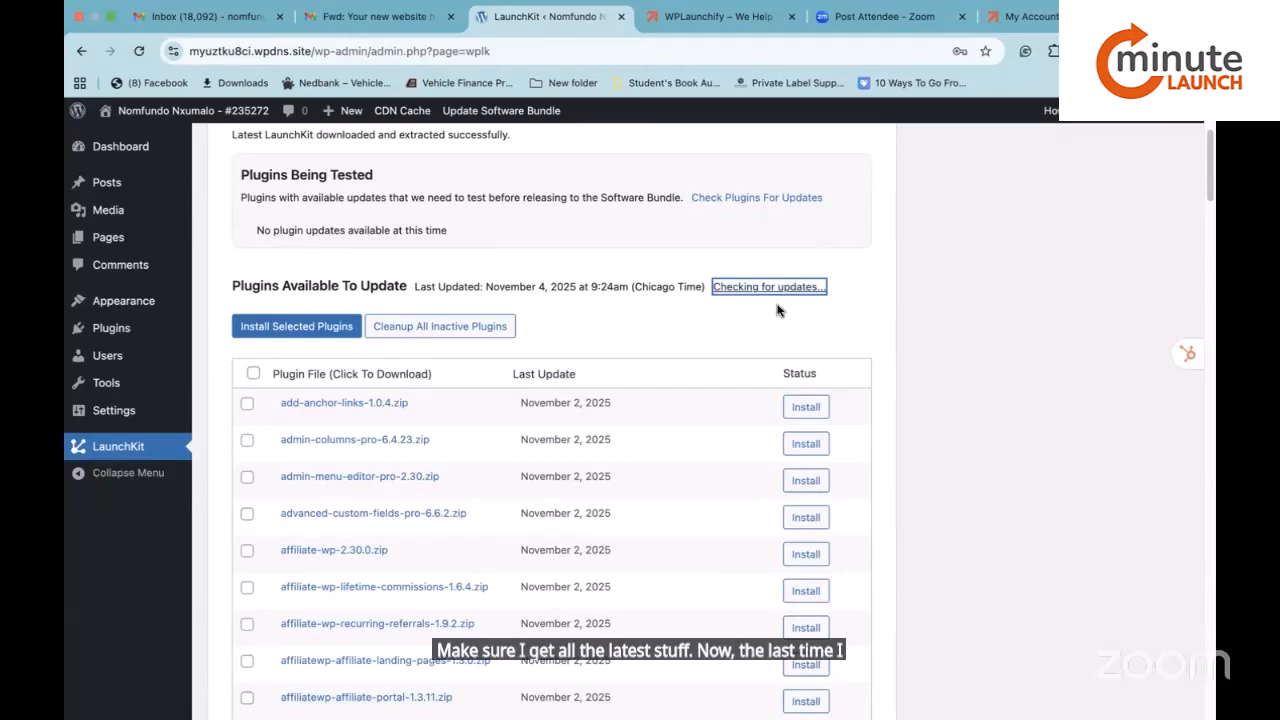
scroll(740, 298, "down", 1)
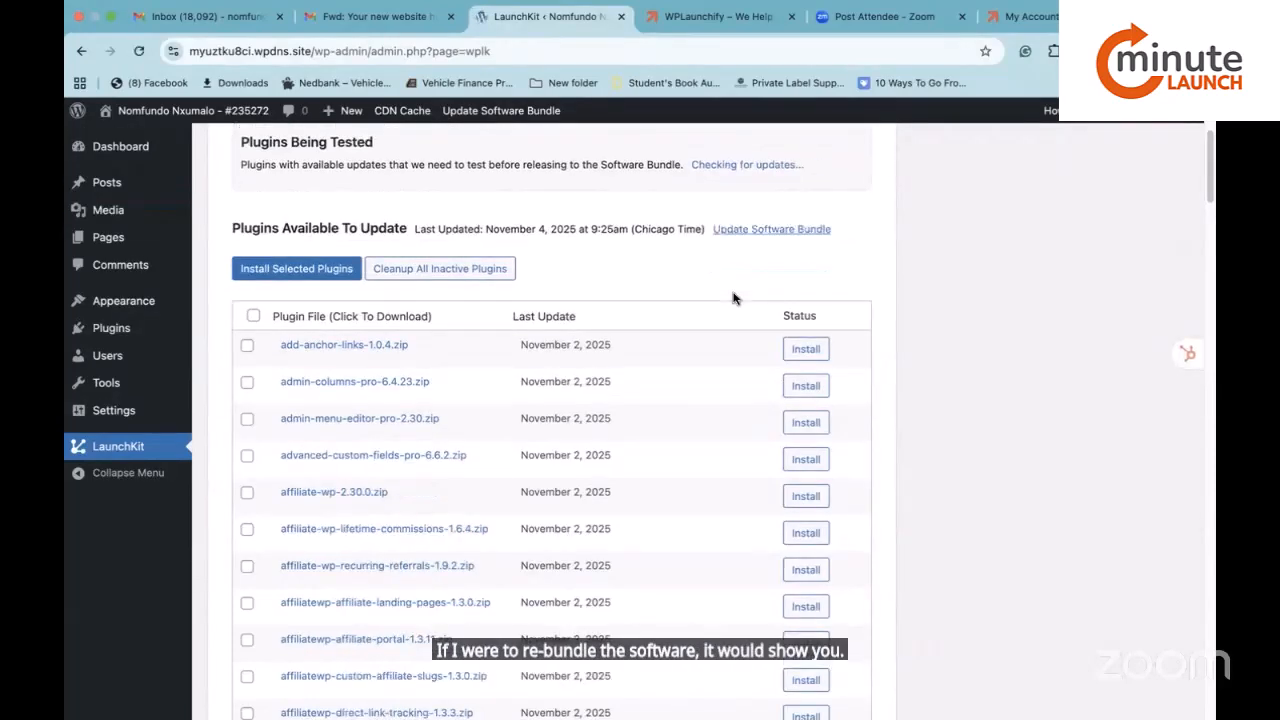
scroll(733, 298, "down", 1)
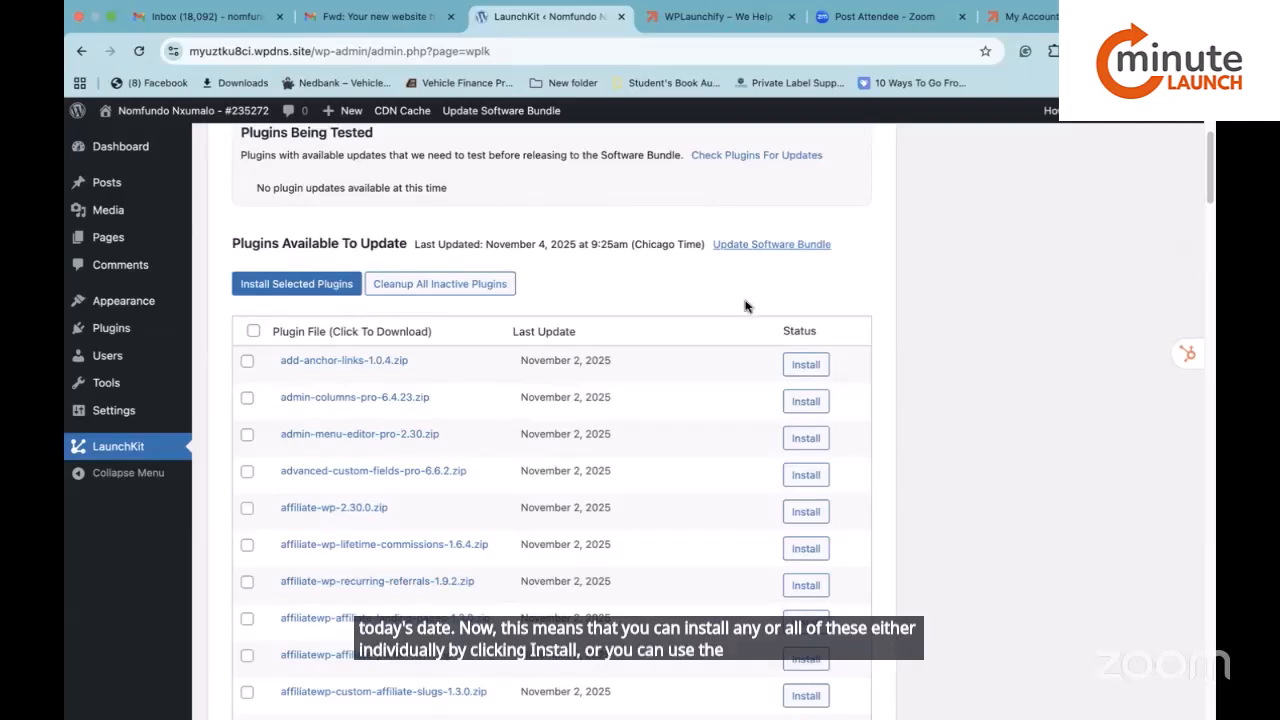
scroll(745, 305, "down", 1)
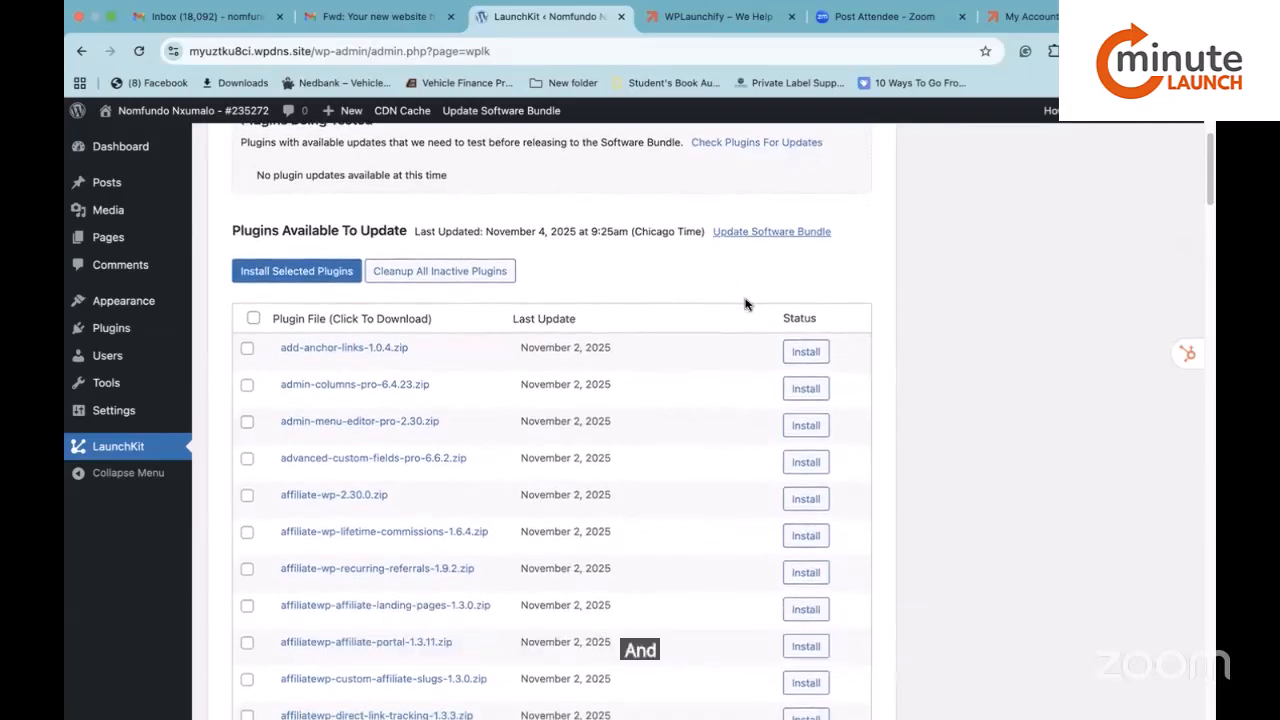
scroll(745, 304, "down", 2)
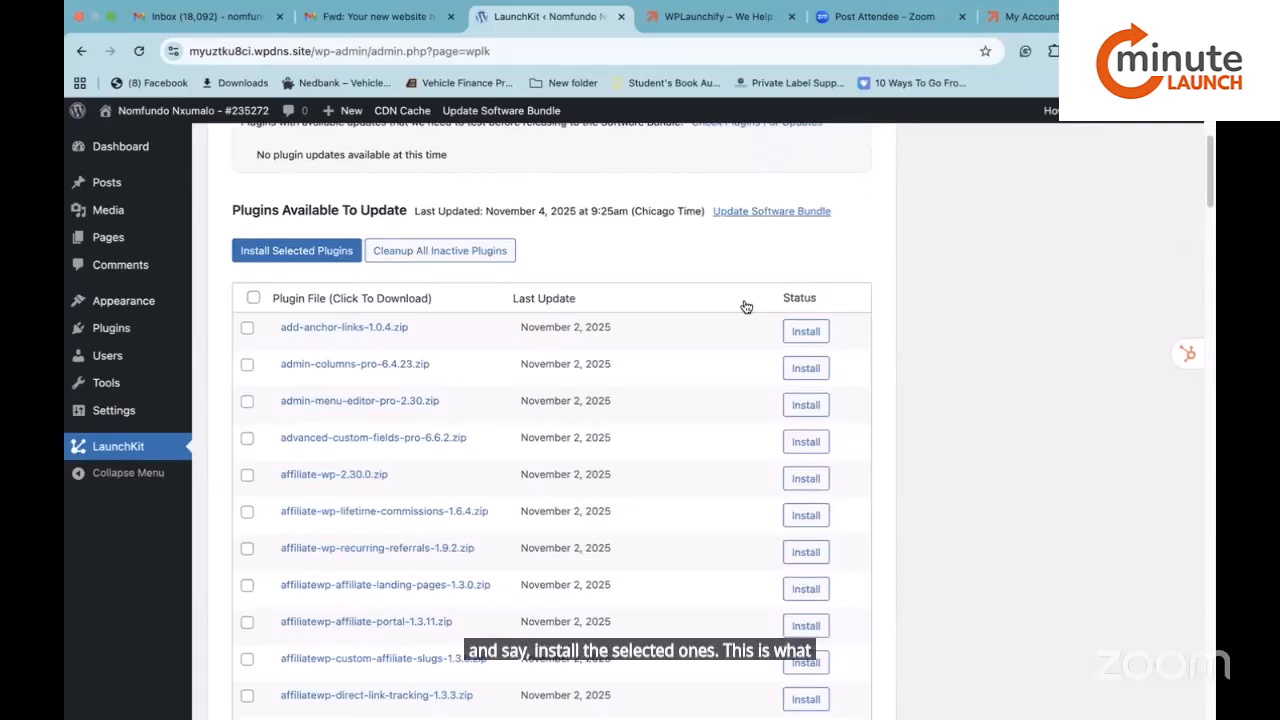
scroll(745, 306, "down", 3)
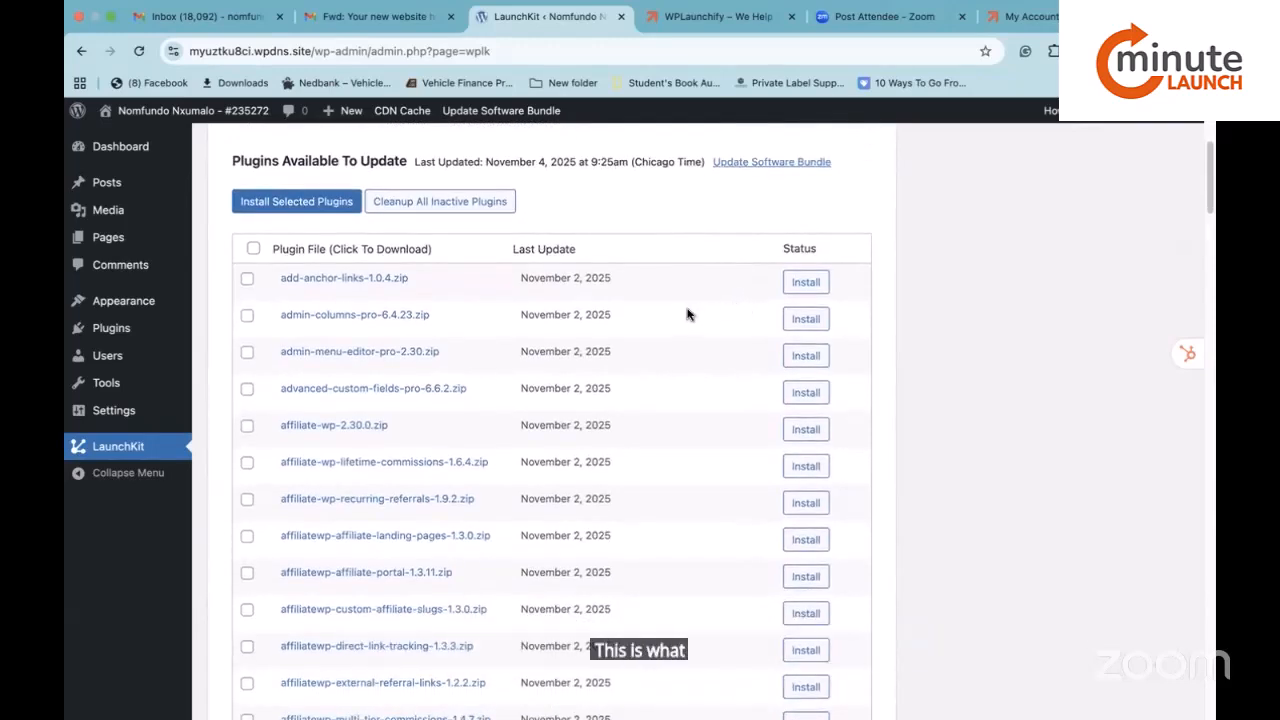
scroll(668, 316, "down", 5)
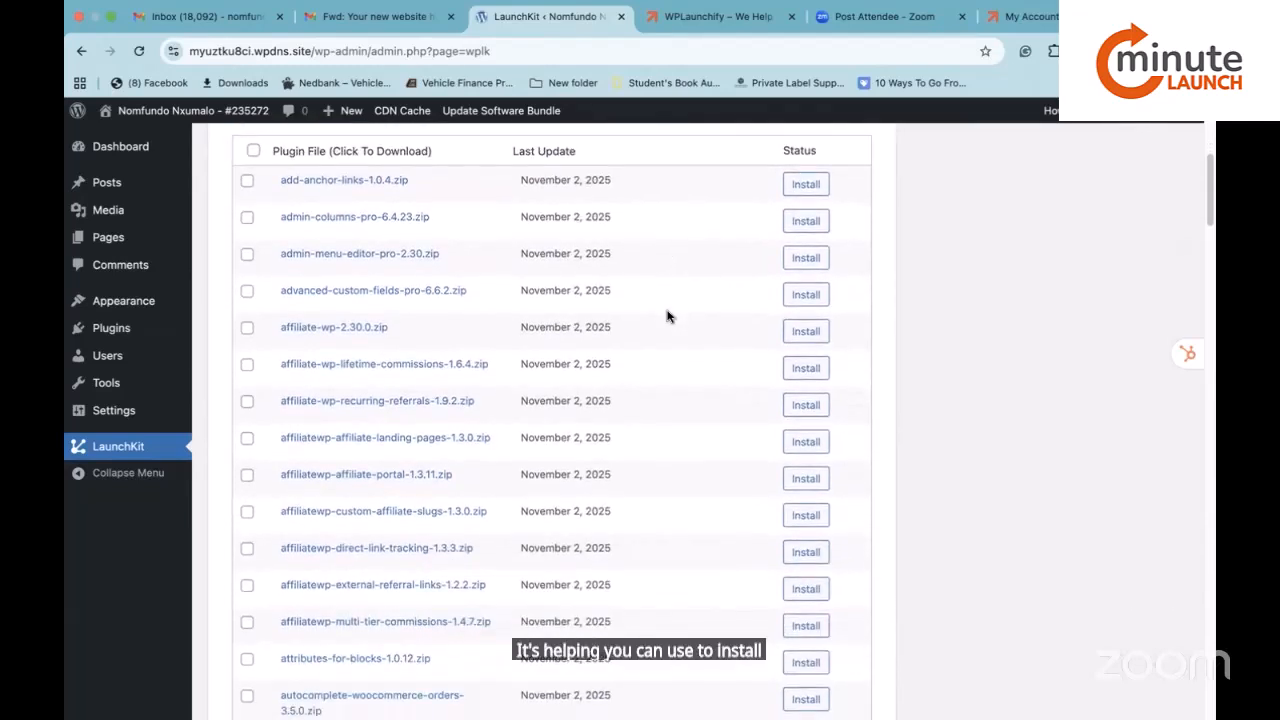
scroll(668, 316, "down", 1)
scroll(668, 316, "down", 10)
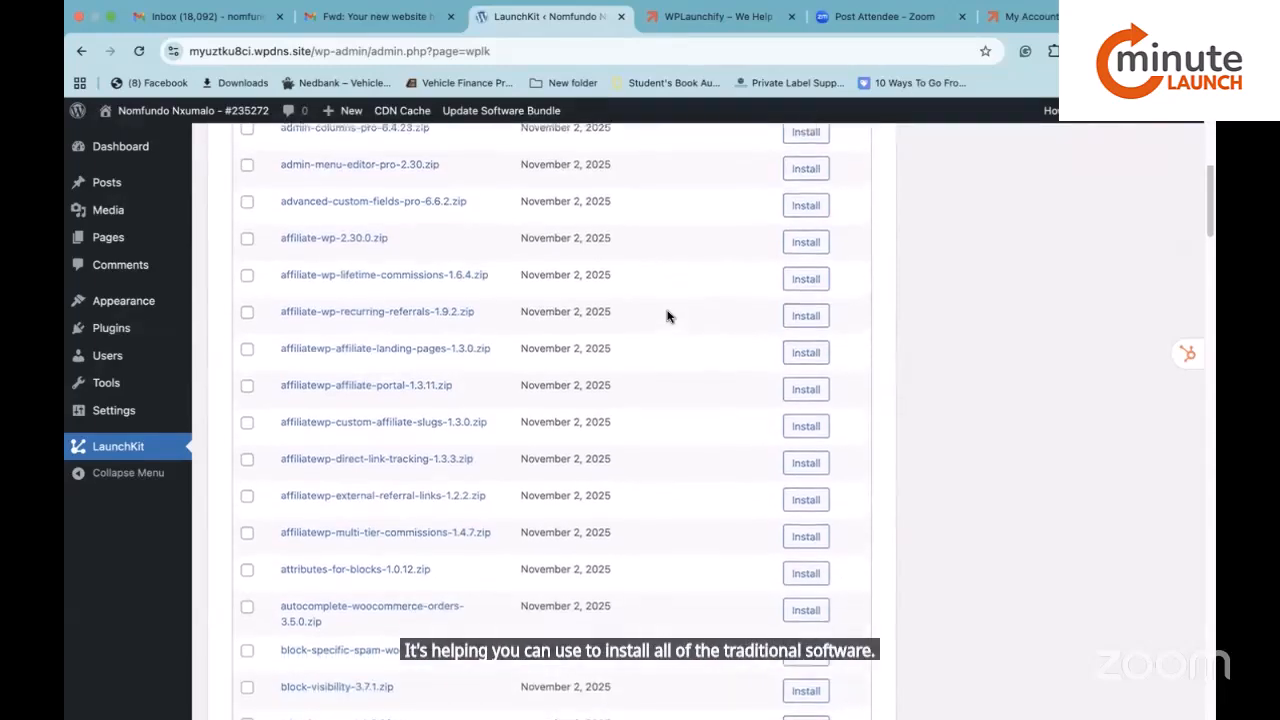
scroll(668, 316, "down", 5)
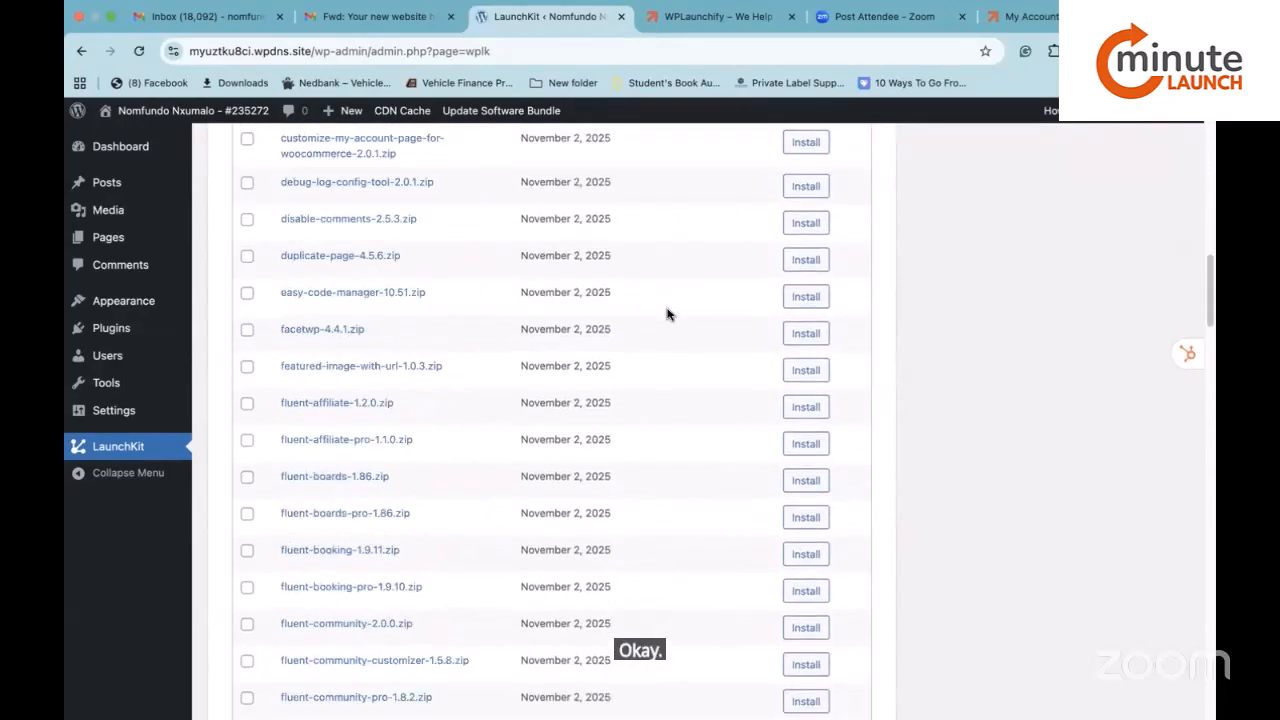
scroll(668, 316, "up", 15)
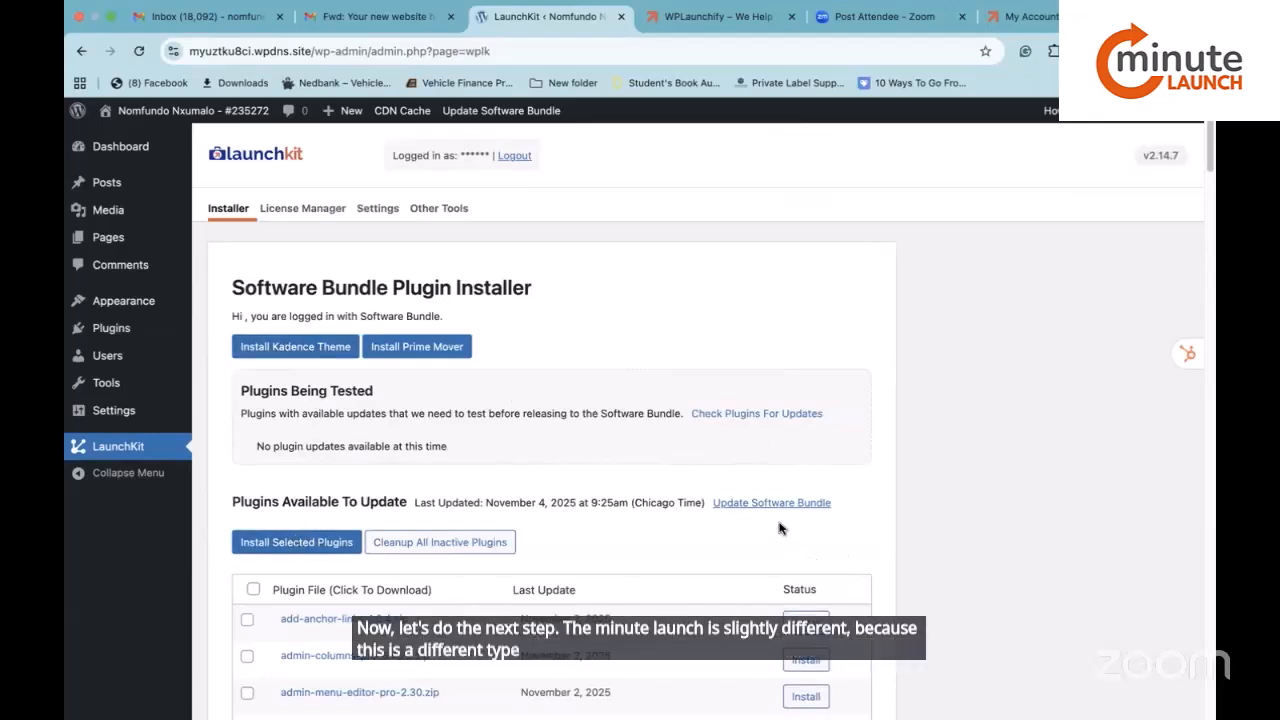
scroll(785, 530, "down", 1)
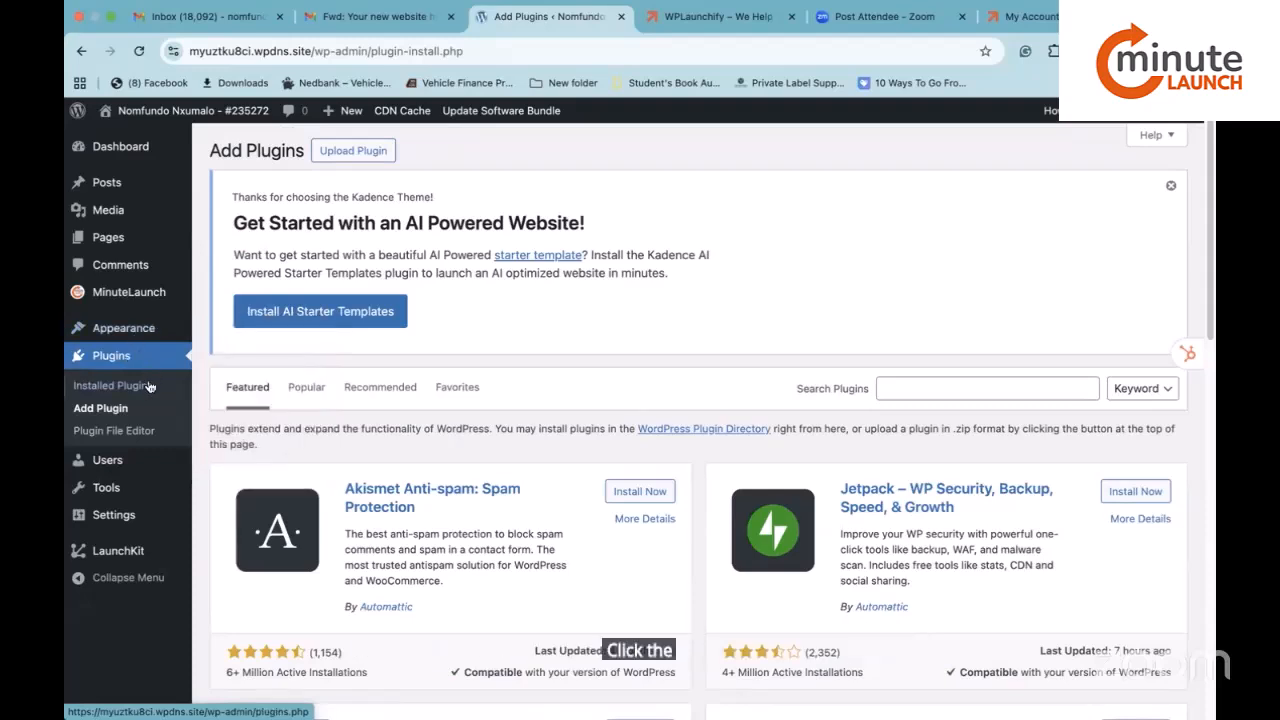
Paste the personal token into MinuteLaunch Plugin Manager, activate it, and review the ML plugin list.
left_click(112, 385)
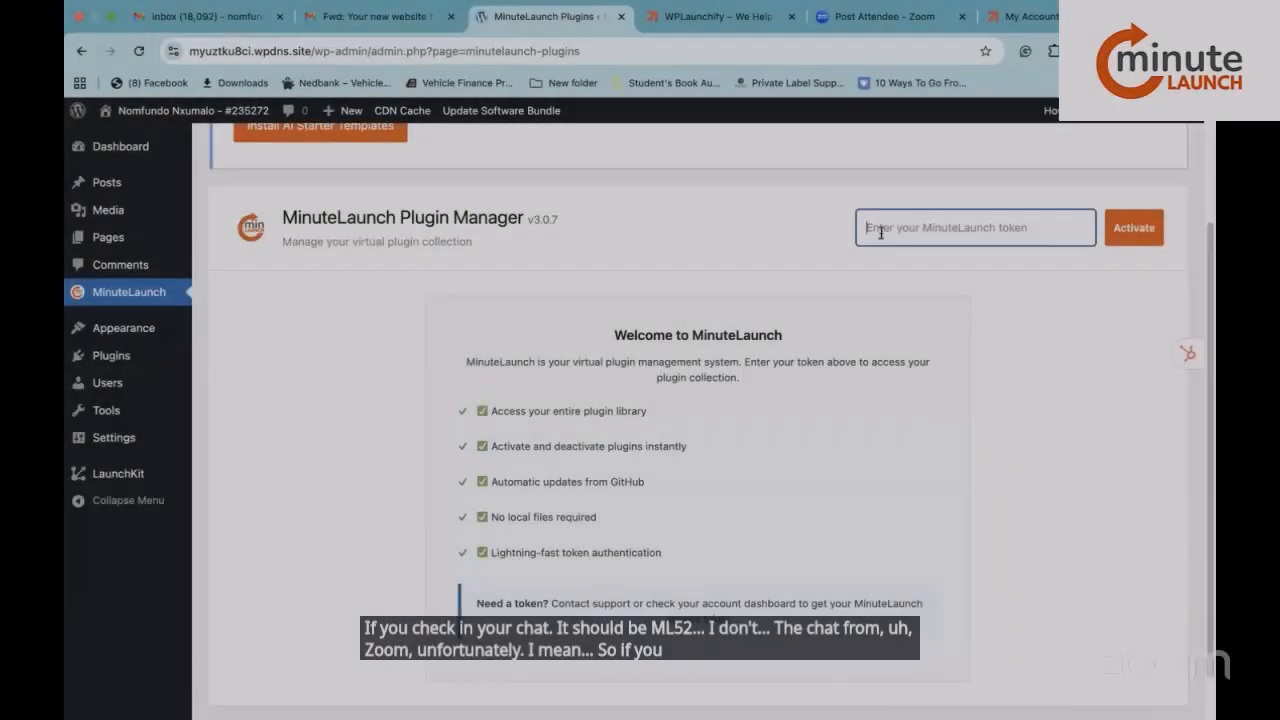
right_click(885, 230)
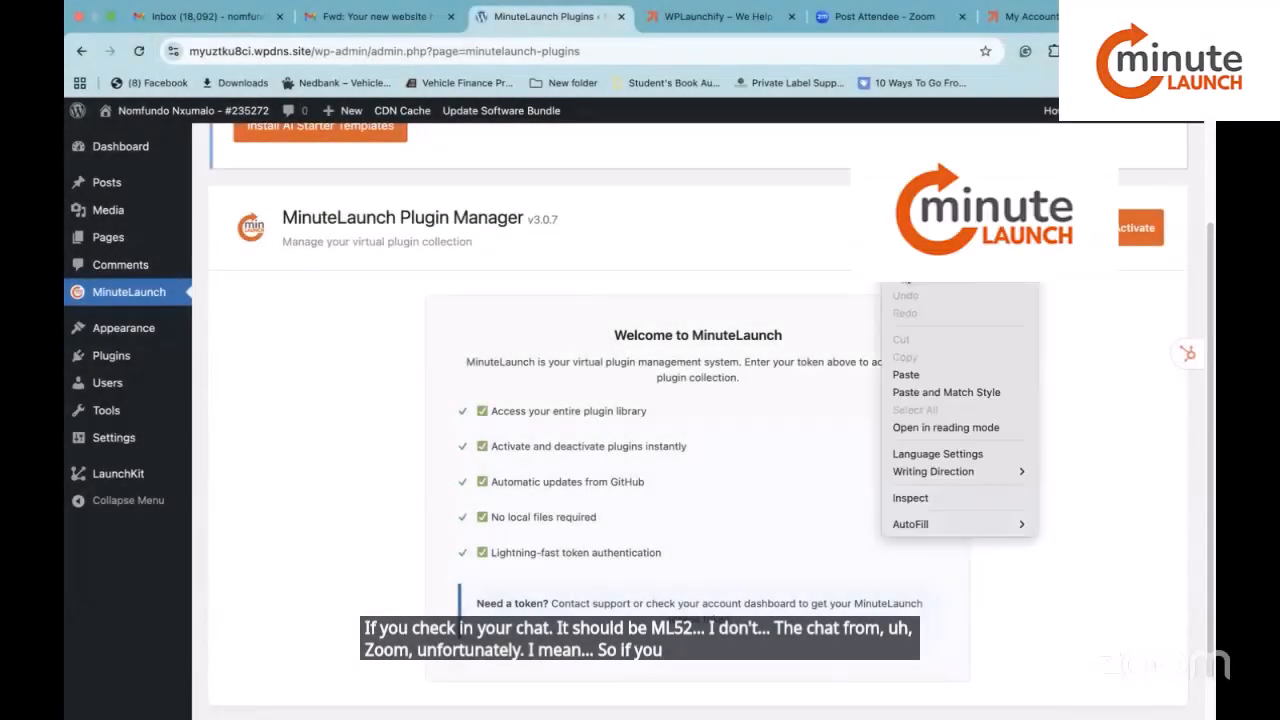
left_click(940, 375)
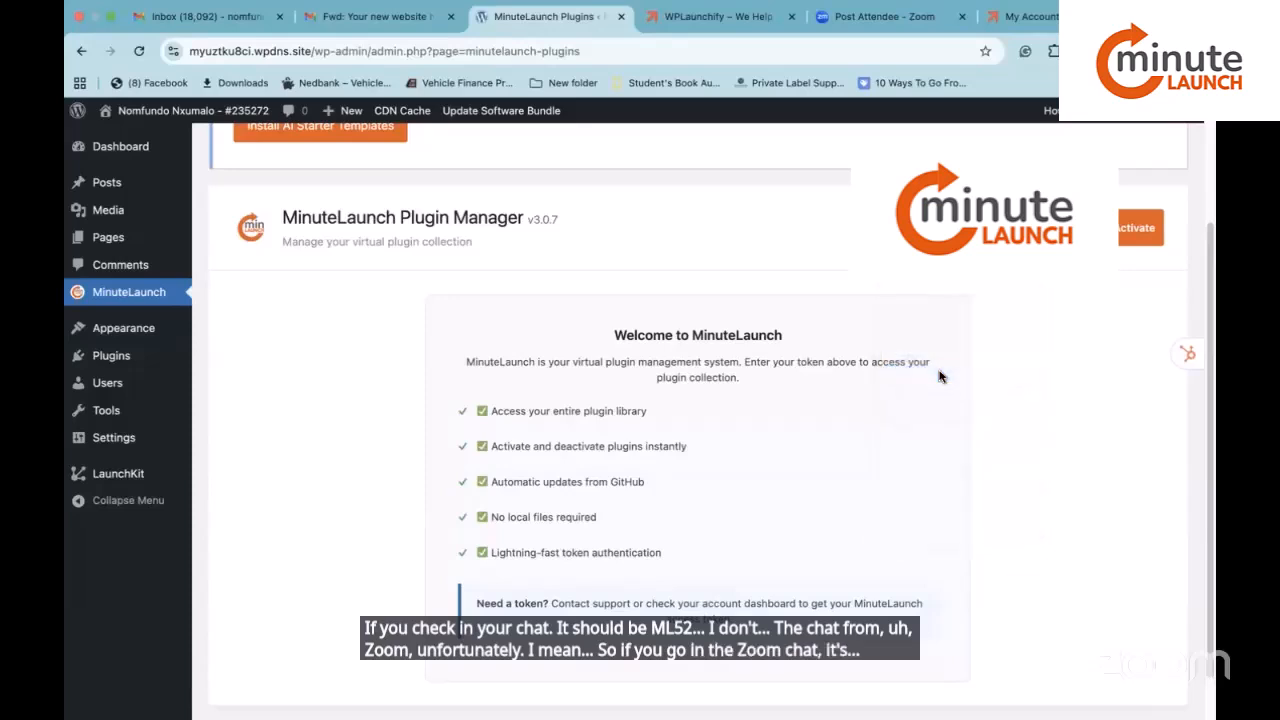
left_click(1135, 229)
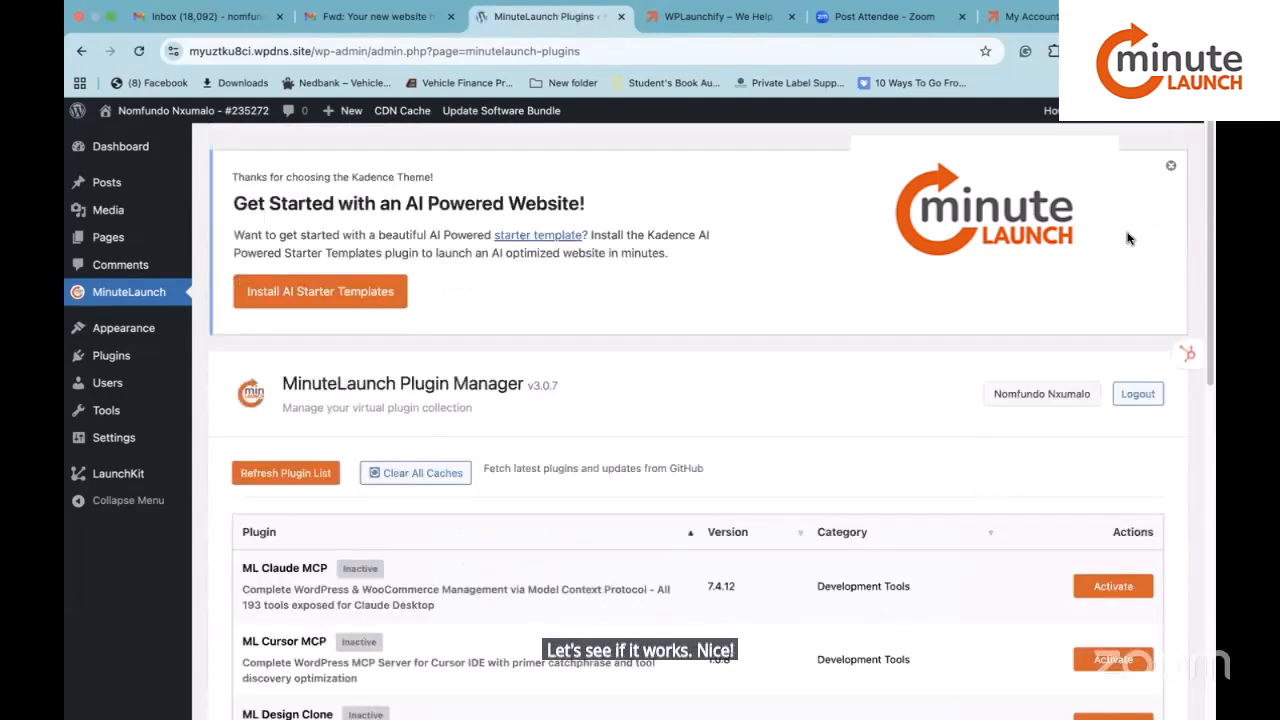
scroll(958, 480, "down", 2)
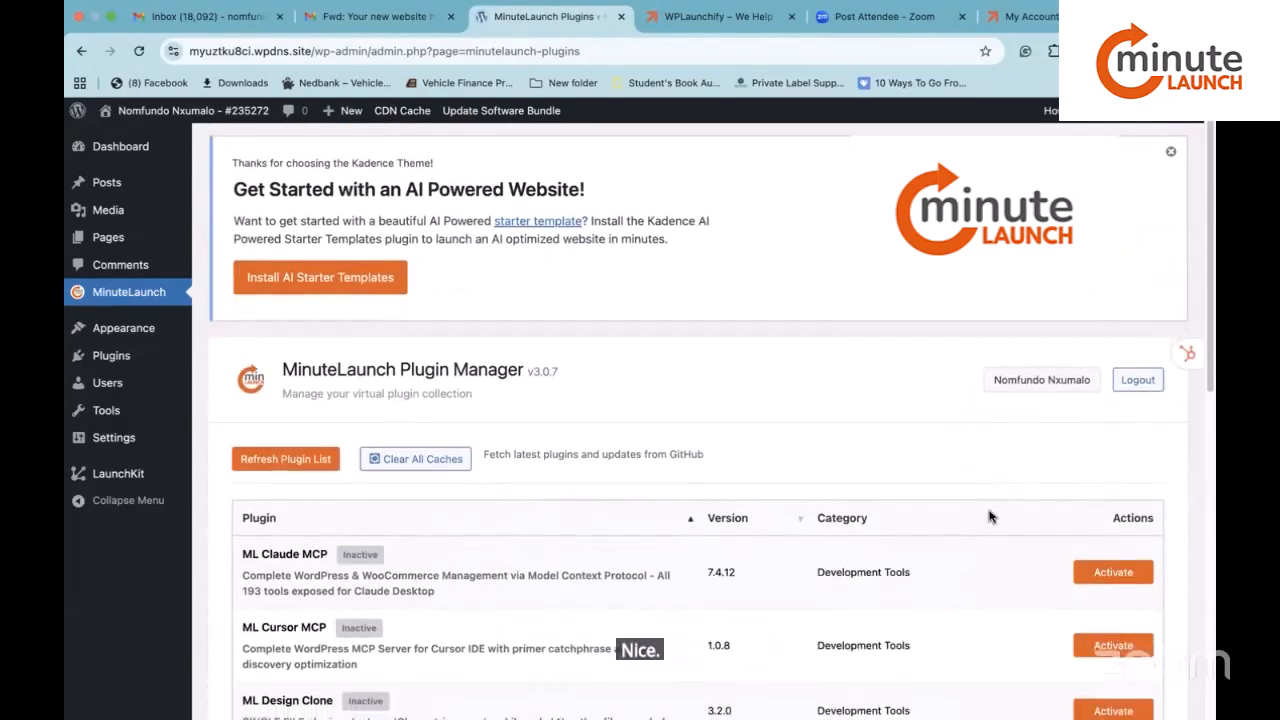
scroll(962, 493, "down", 1)
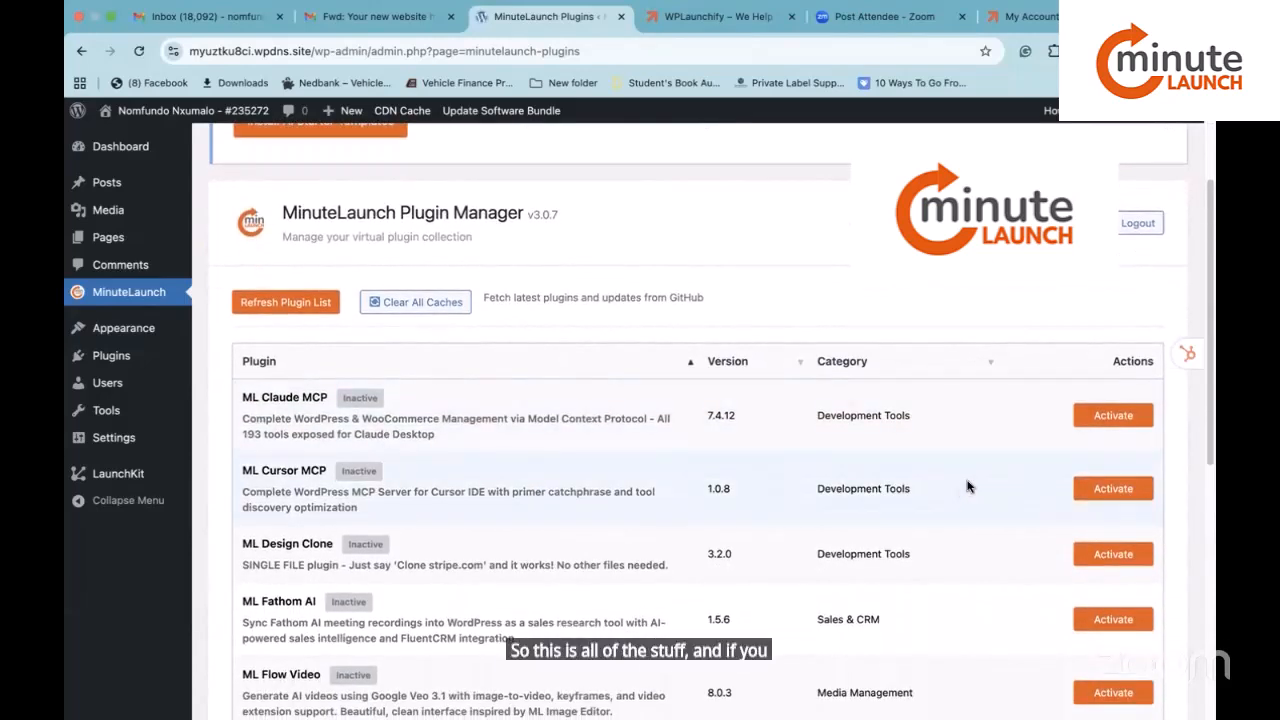
scroll(962, 488, "down", 1)
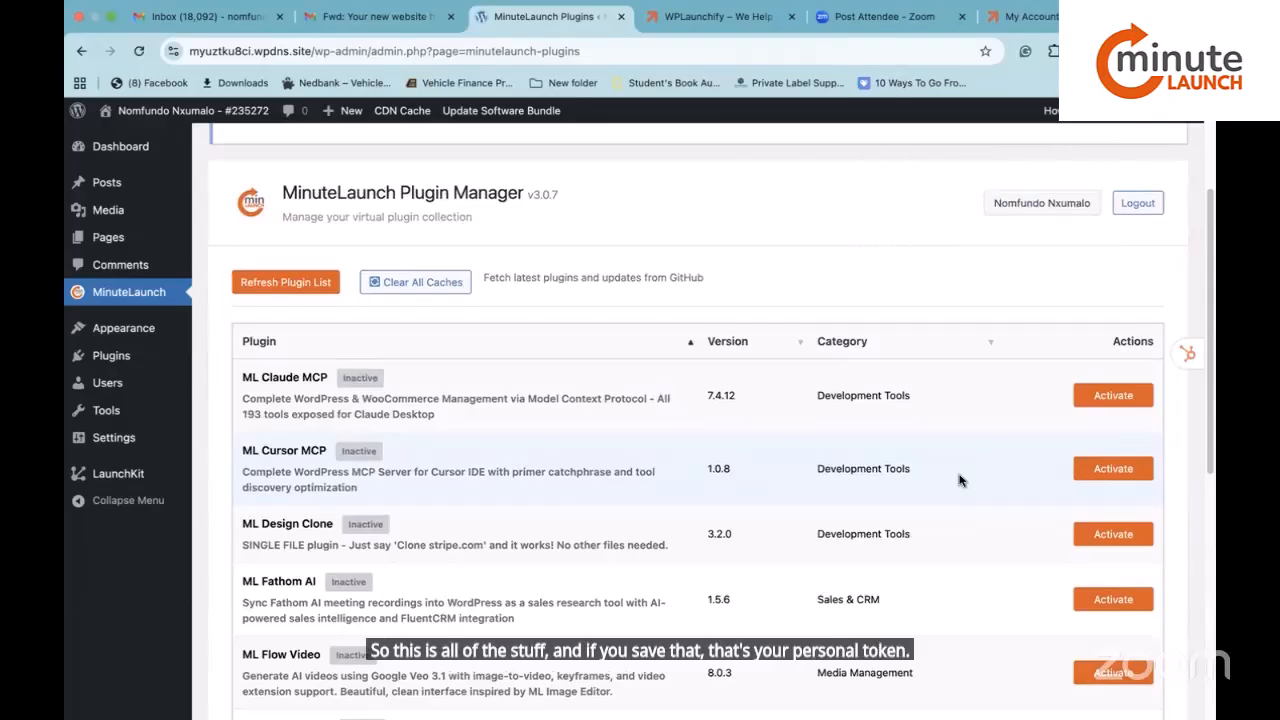
scroll(958, 480, "up", 3)
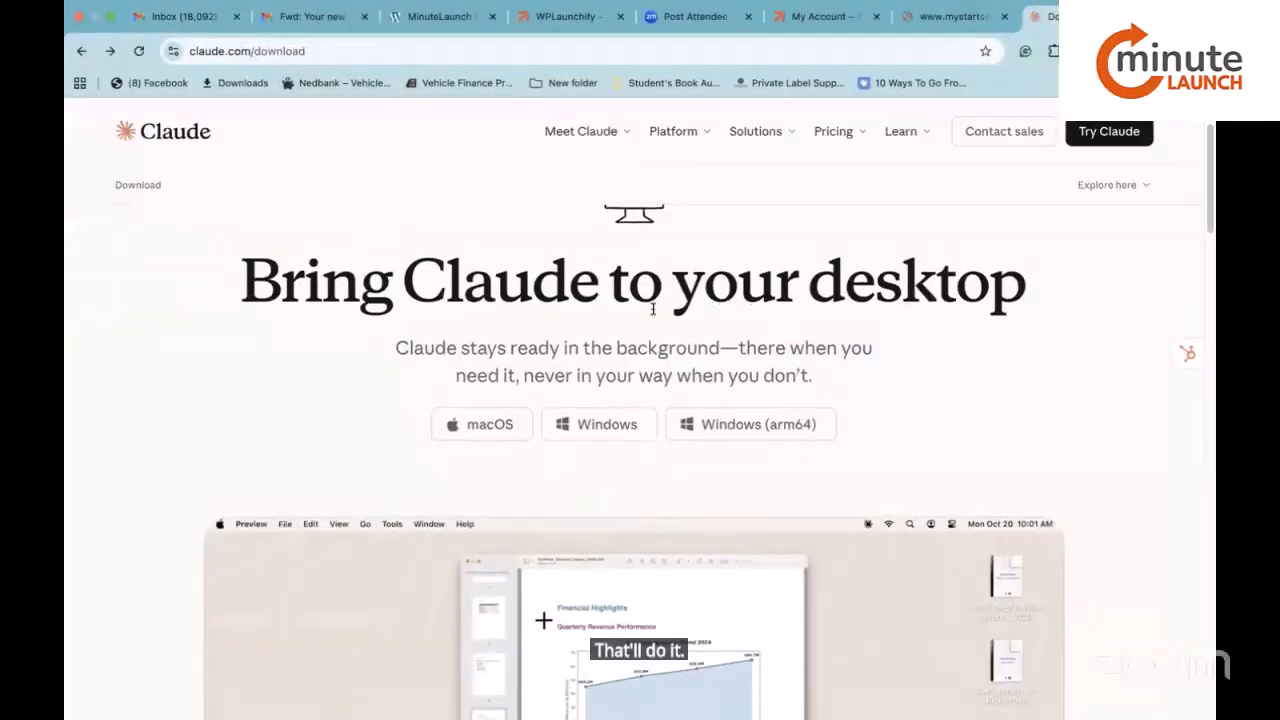
Download Claude for macOS from claude.com/download and open Claude.dmg.
scroll(653, 309, "down", 1)
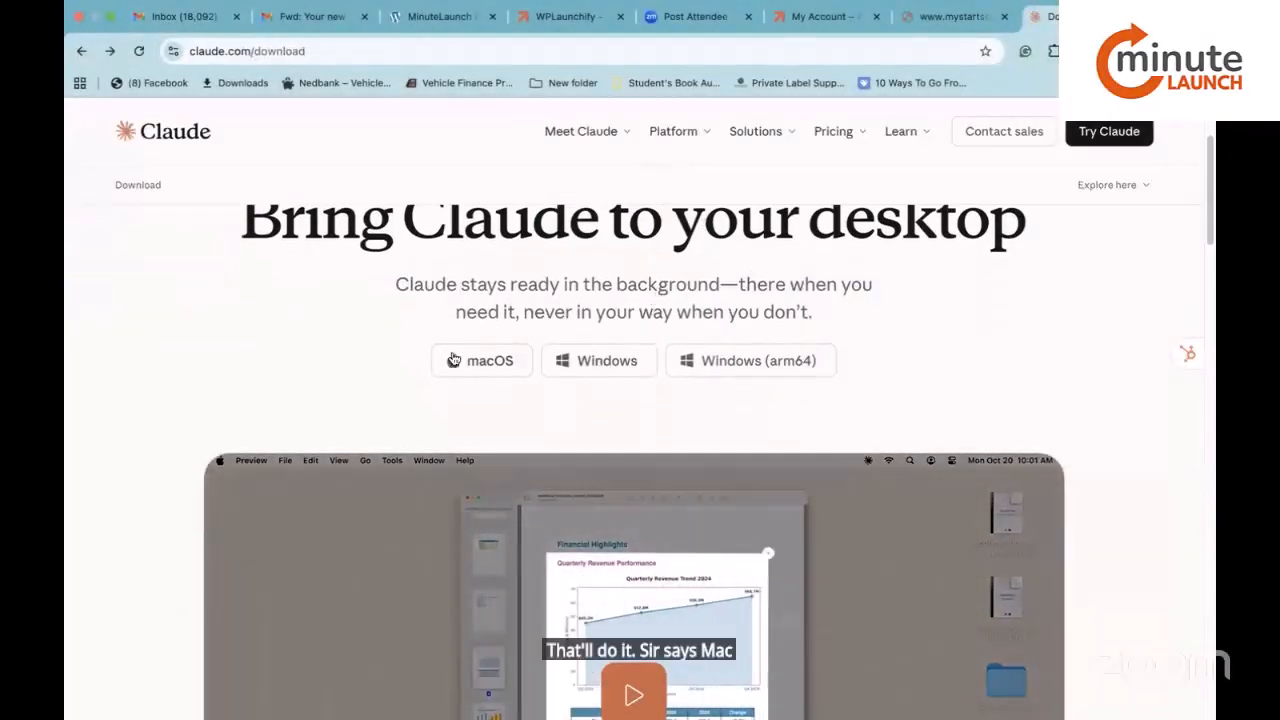
left_click(502, 367)
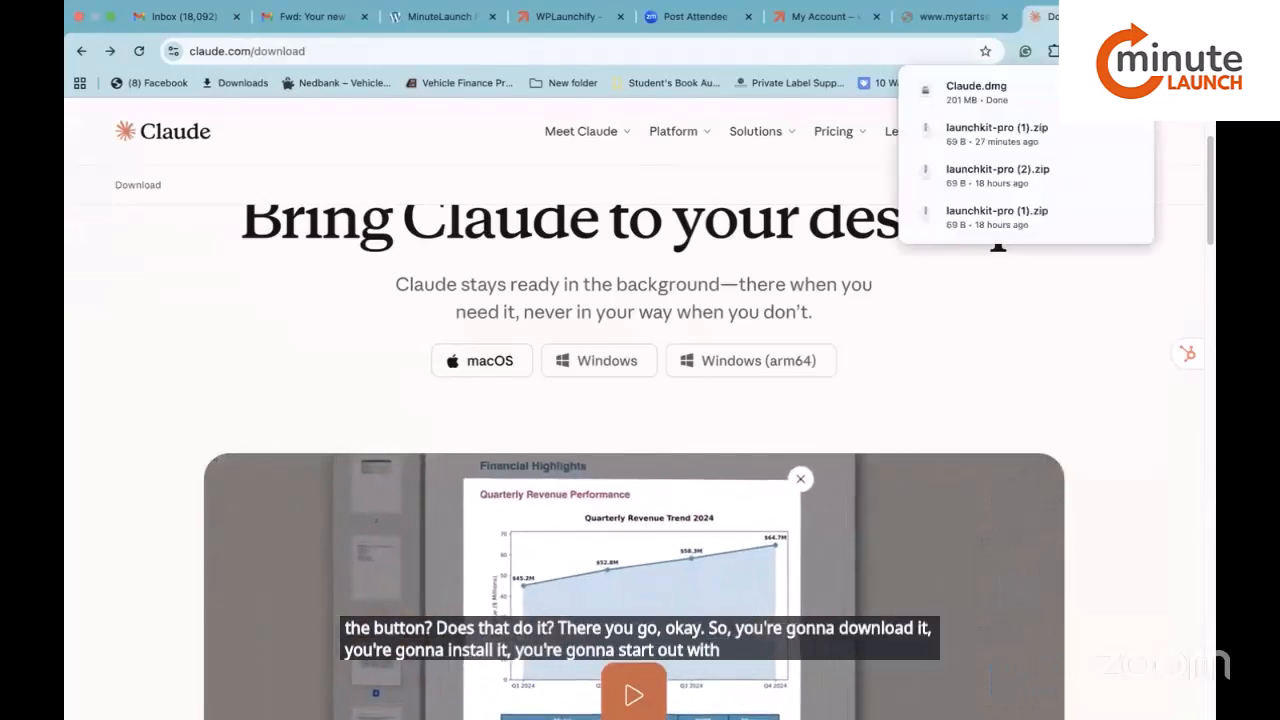
left_click(958, 88)
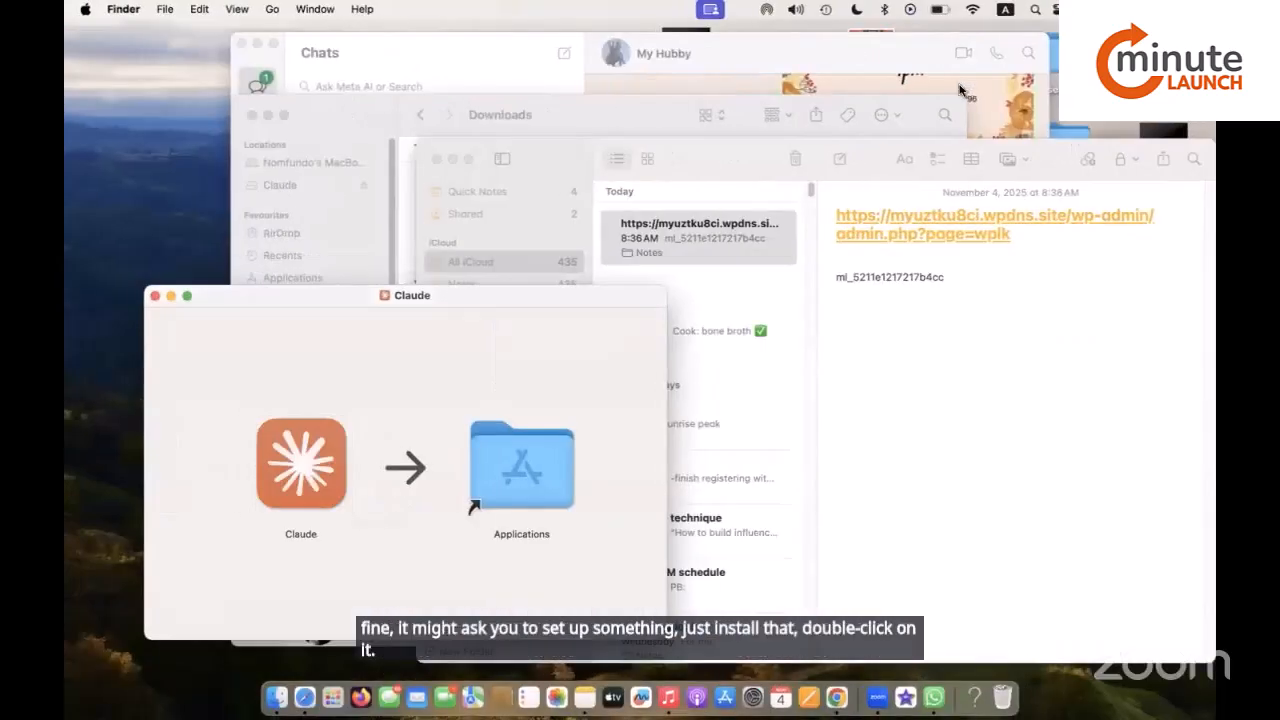
Copy Claude into Applications, launch it, and approve opening the internet-downloaded app.
left_click(531, 461)
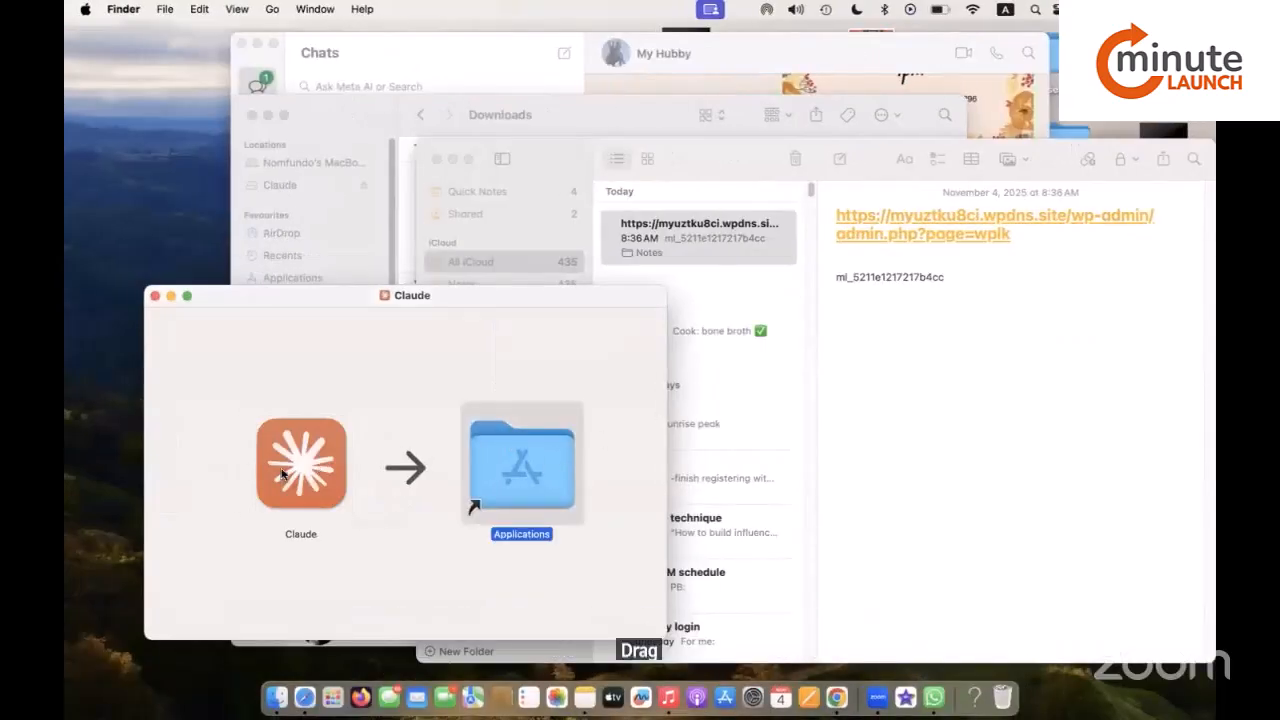
left_click_drag(300, 463, 525, 461)
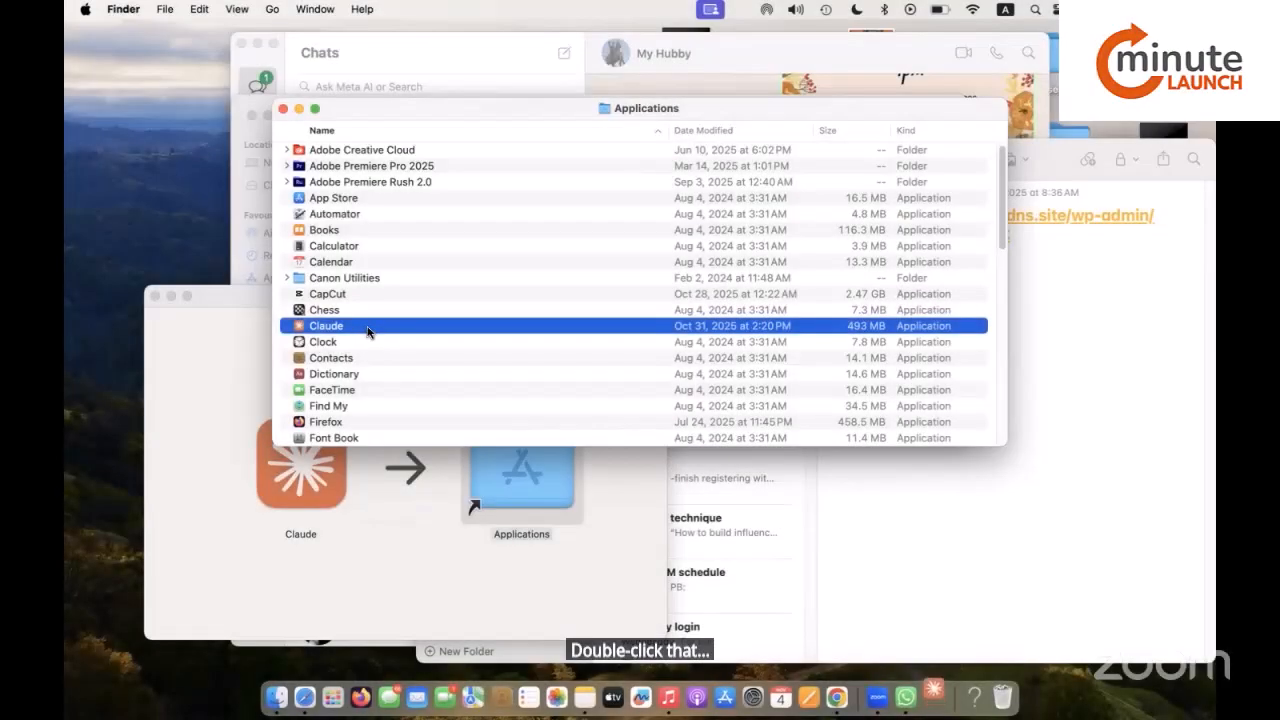
double_click(366, 334)
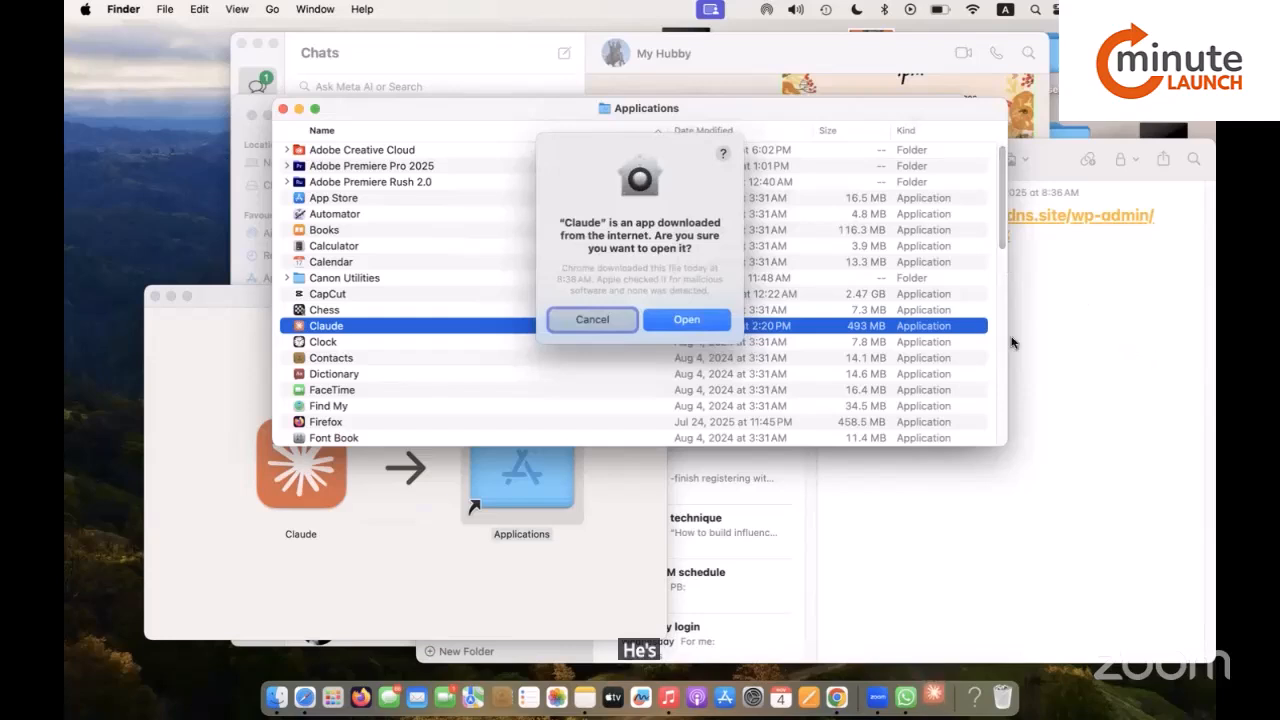
left_click(698, 320)
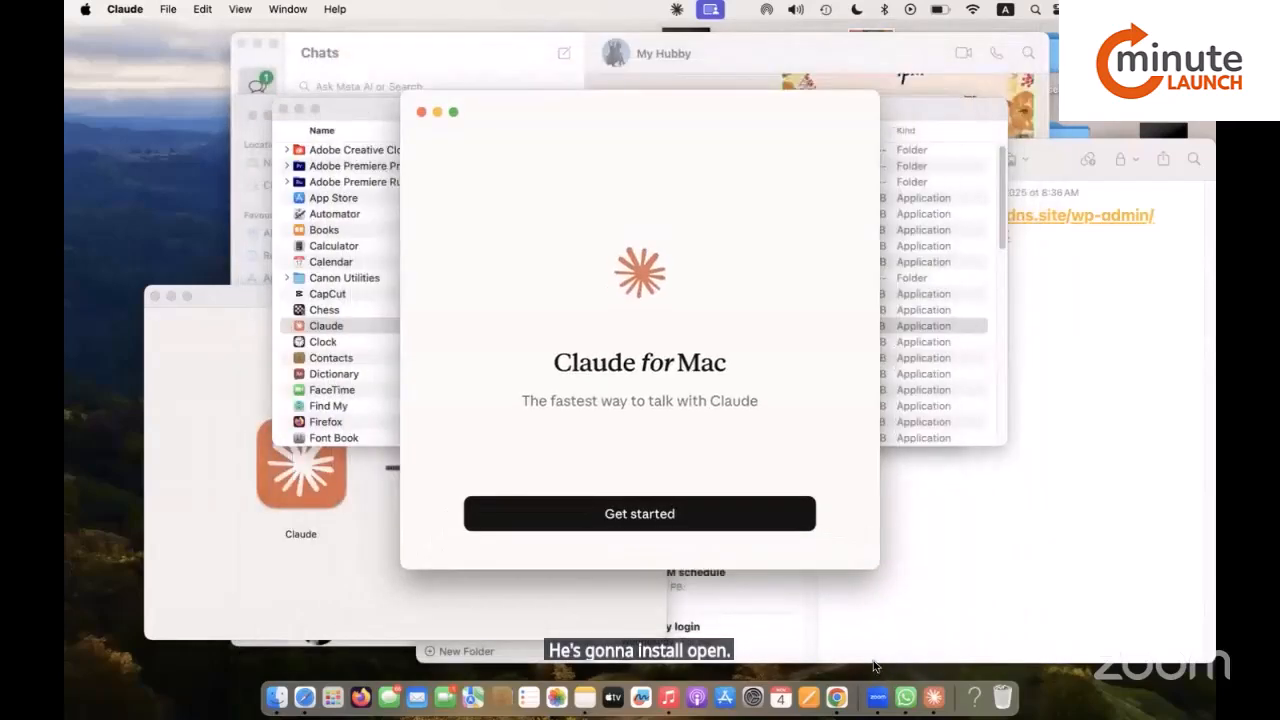
Sign in to Claude via Google through claude.ai and accept the Consumer Terms and age confirmation.
left_click(701, 507)
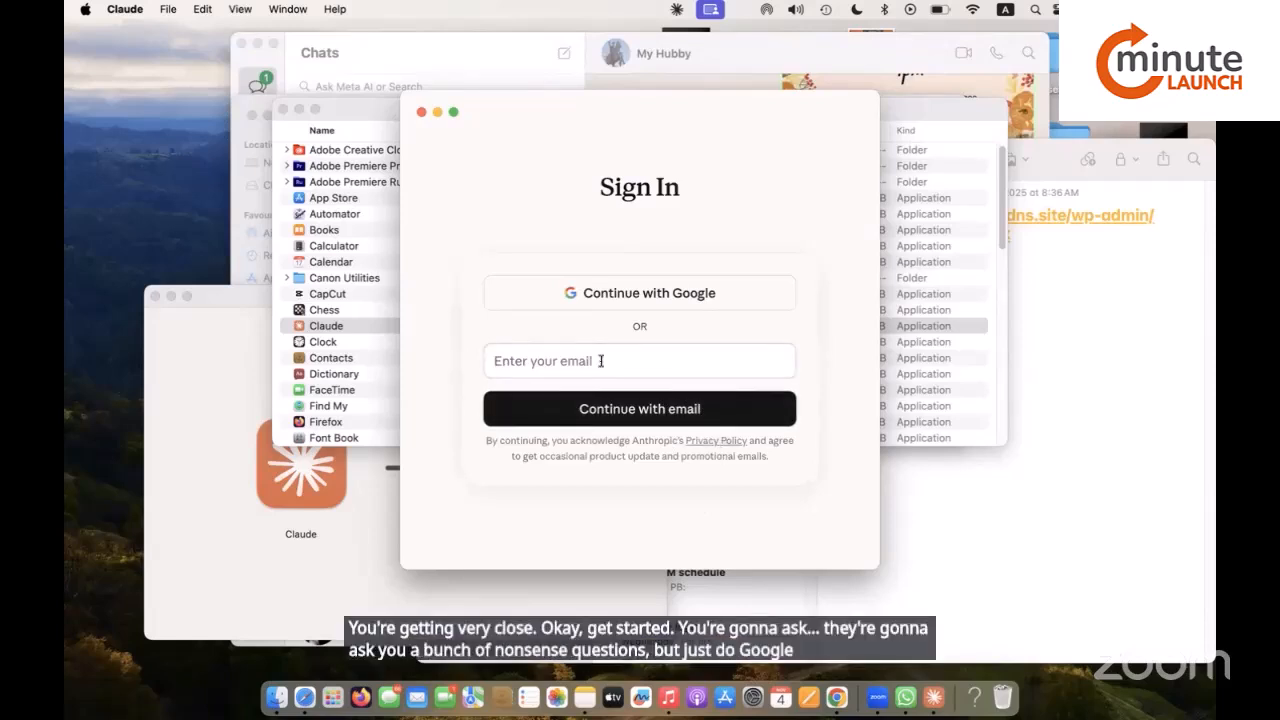
left_click(645, 295)
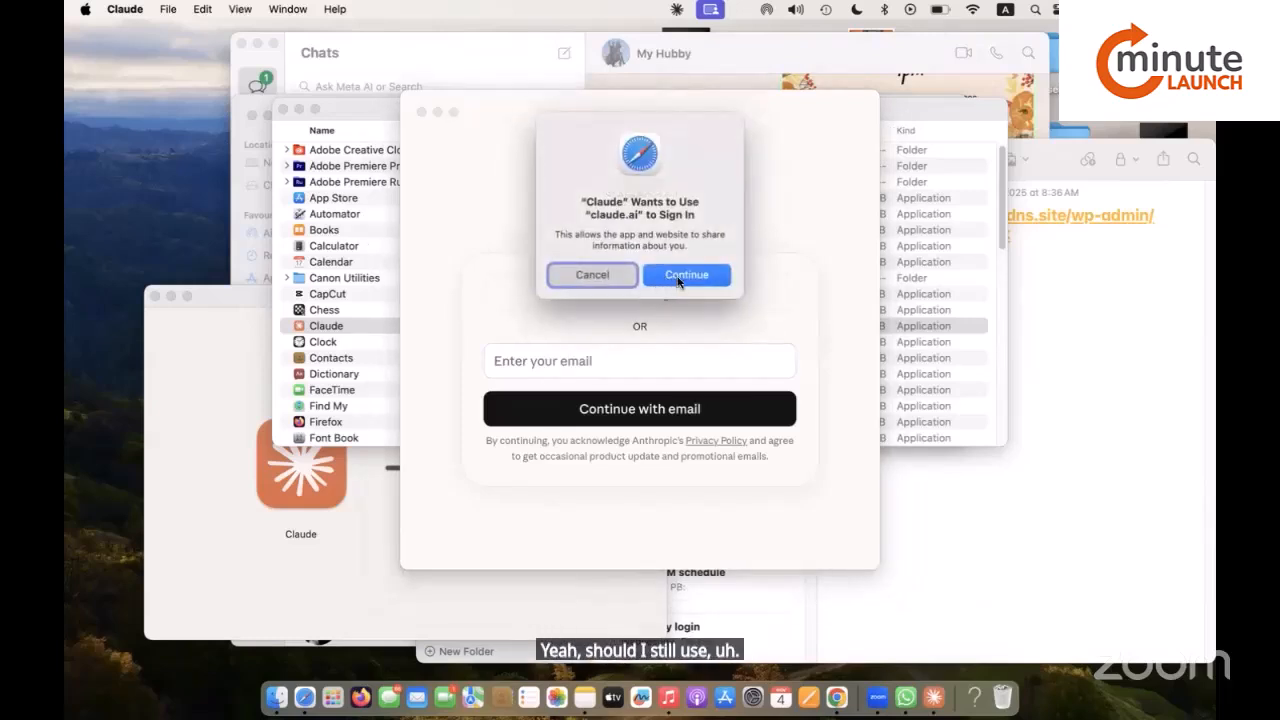
left_click(678, 282)
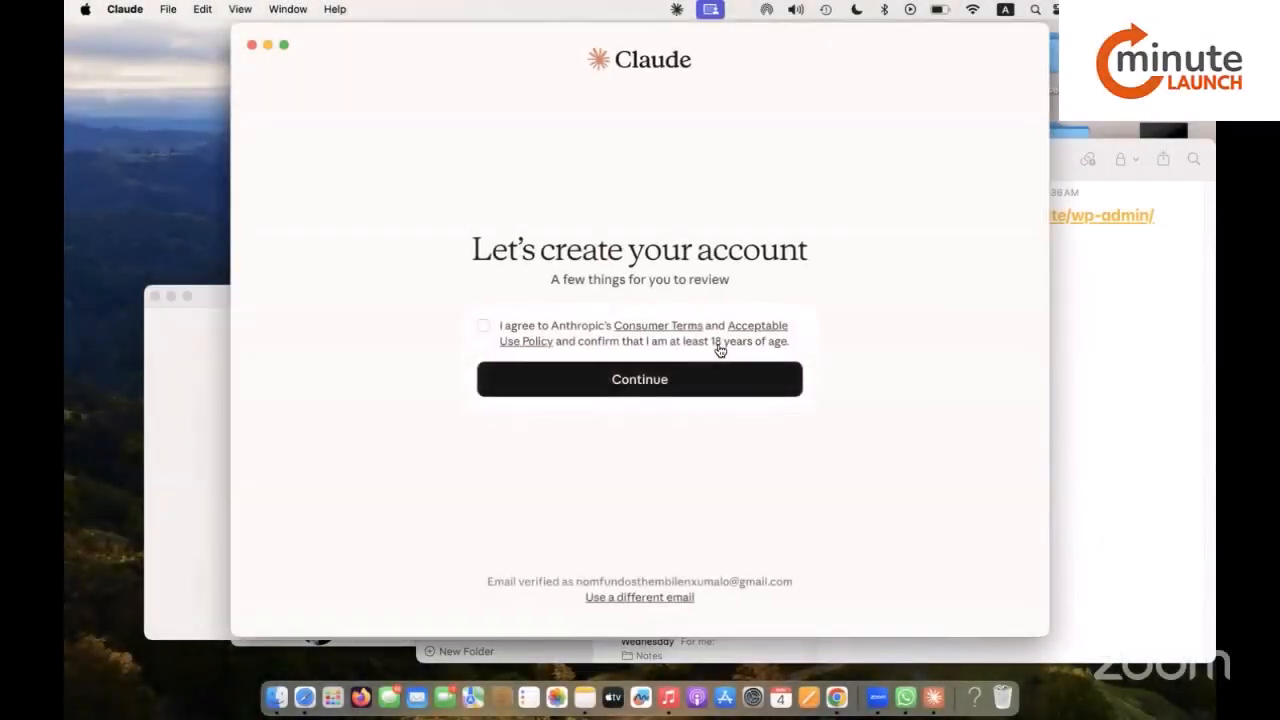
left_click(484, 327)
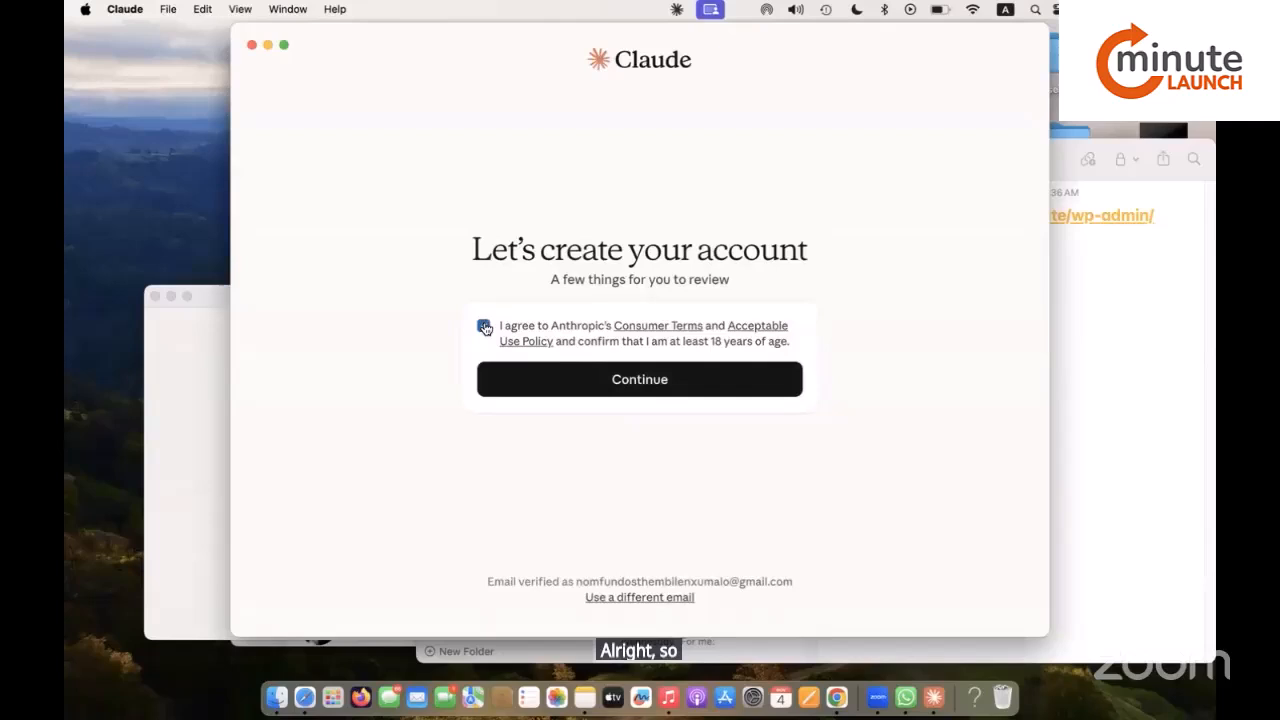
Finish account creation on the free plan and enter your display name.
left_click(603, 378)
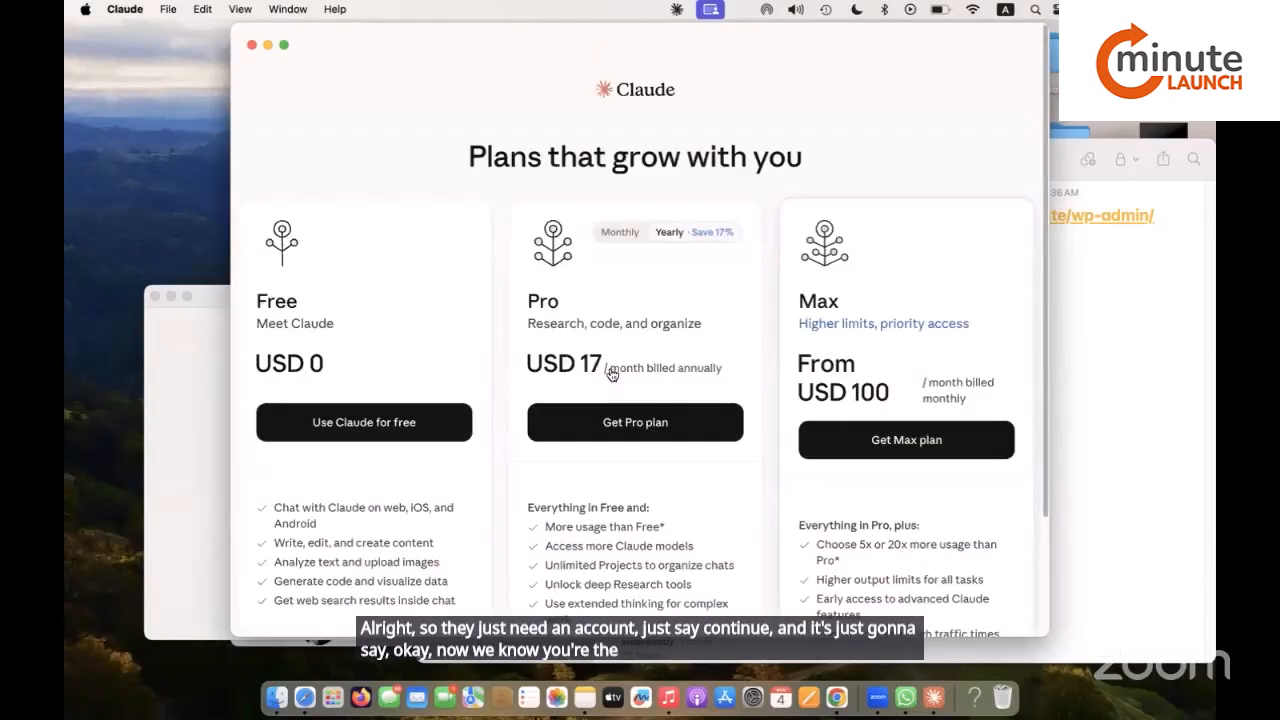
left_click(421, 424)
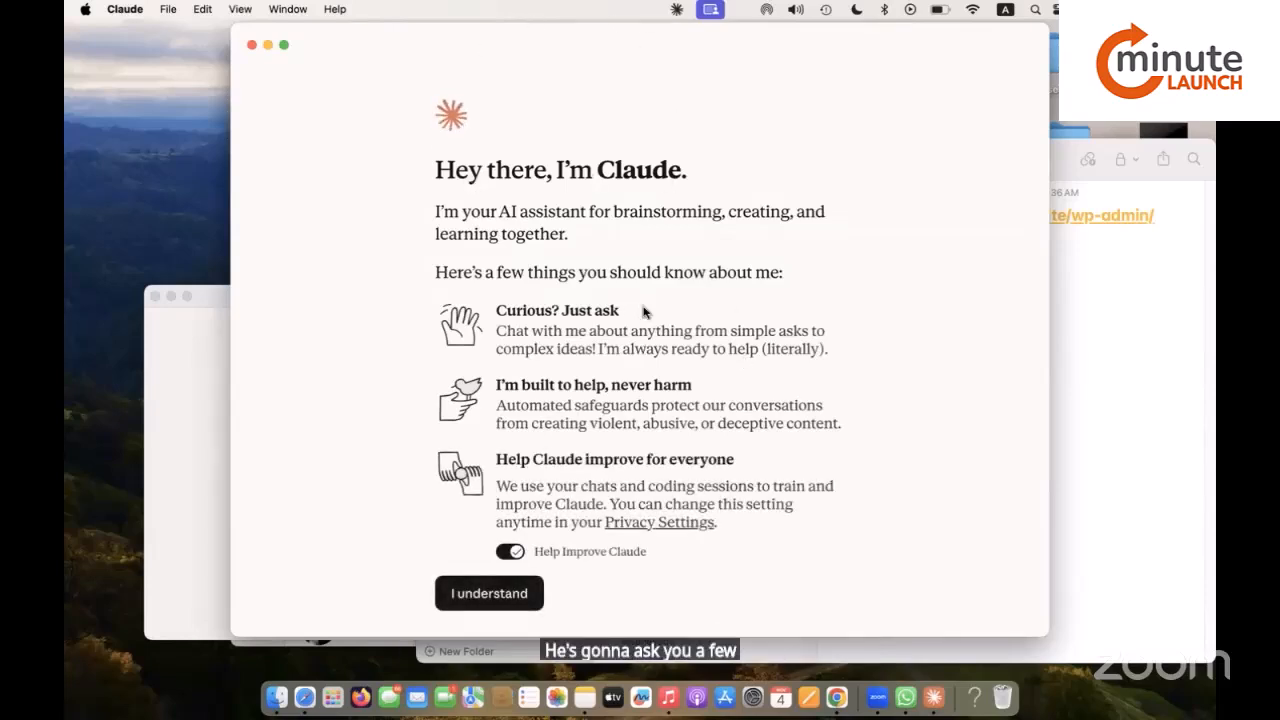
left_click(476, 588)
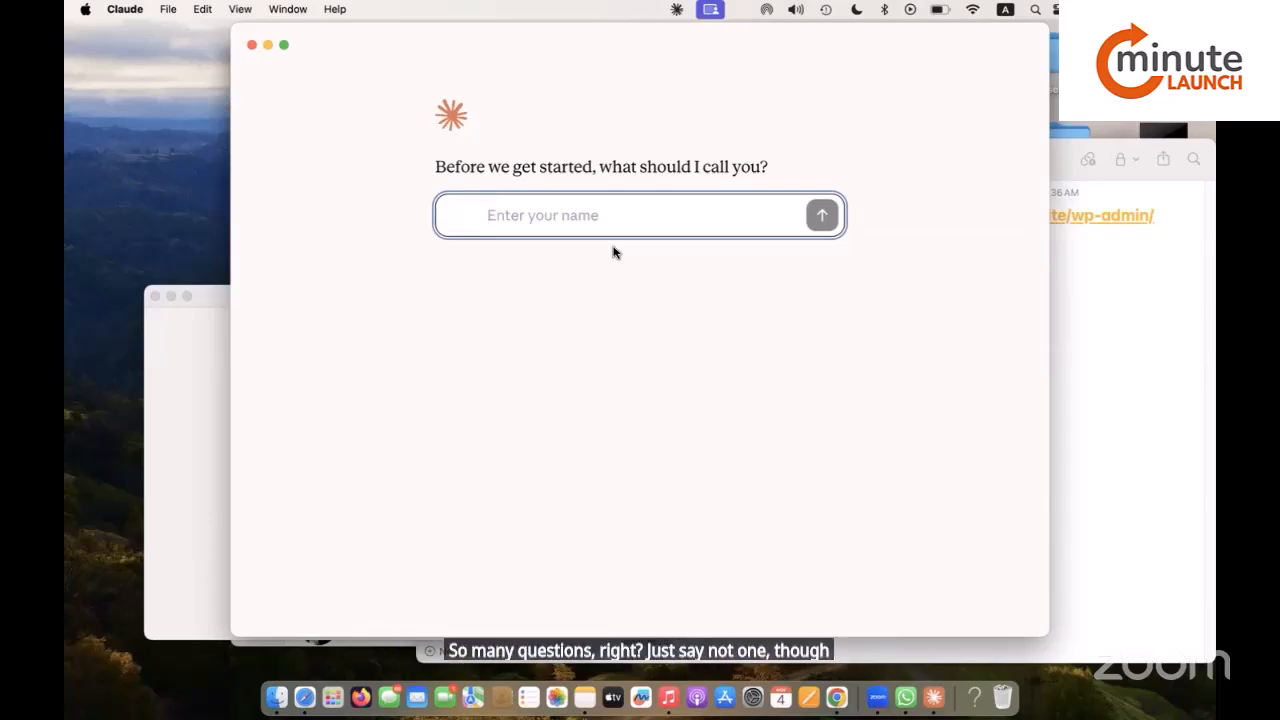
type("Si")
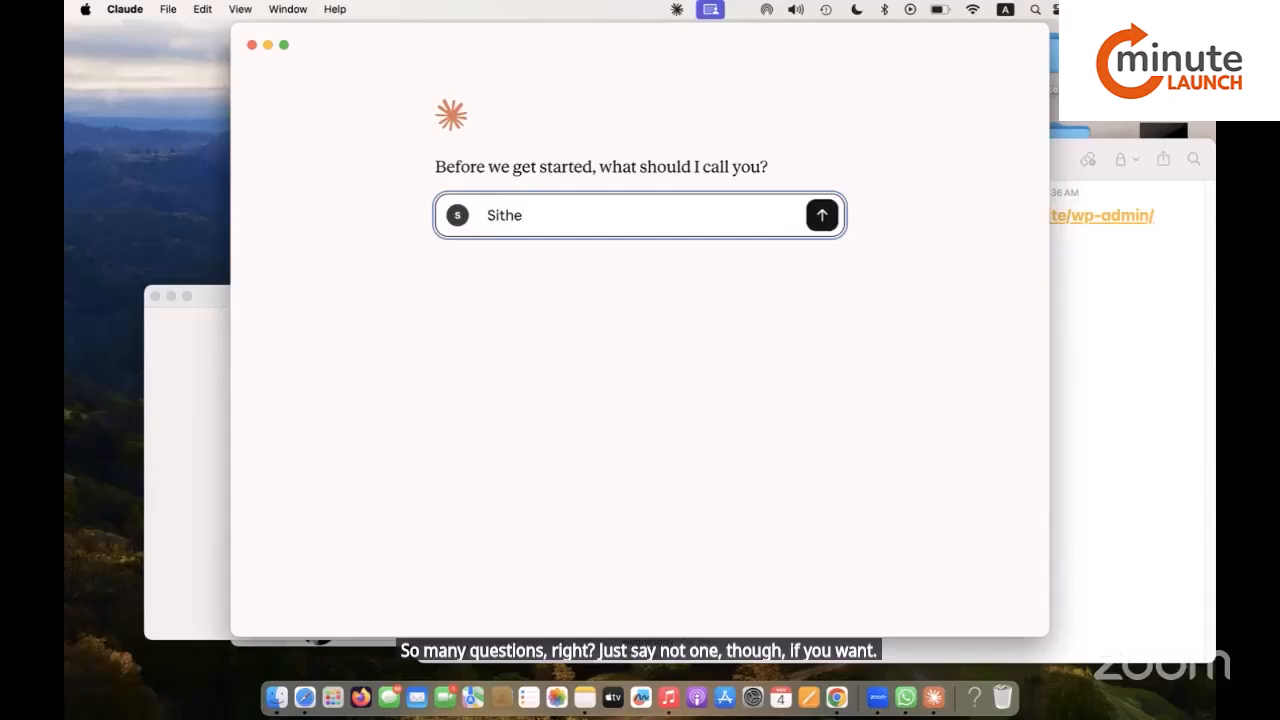
type("thembile")
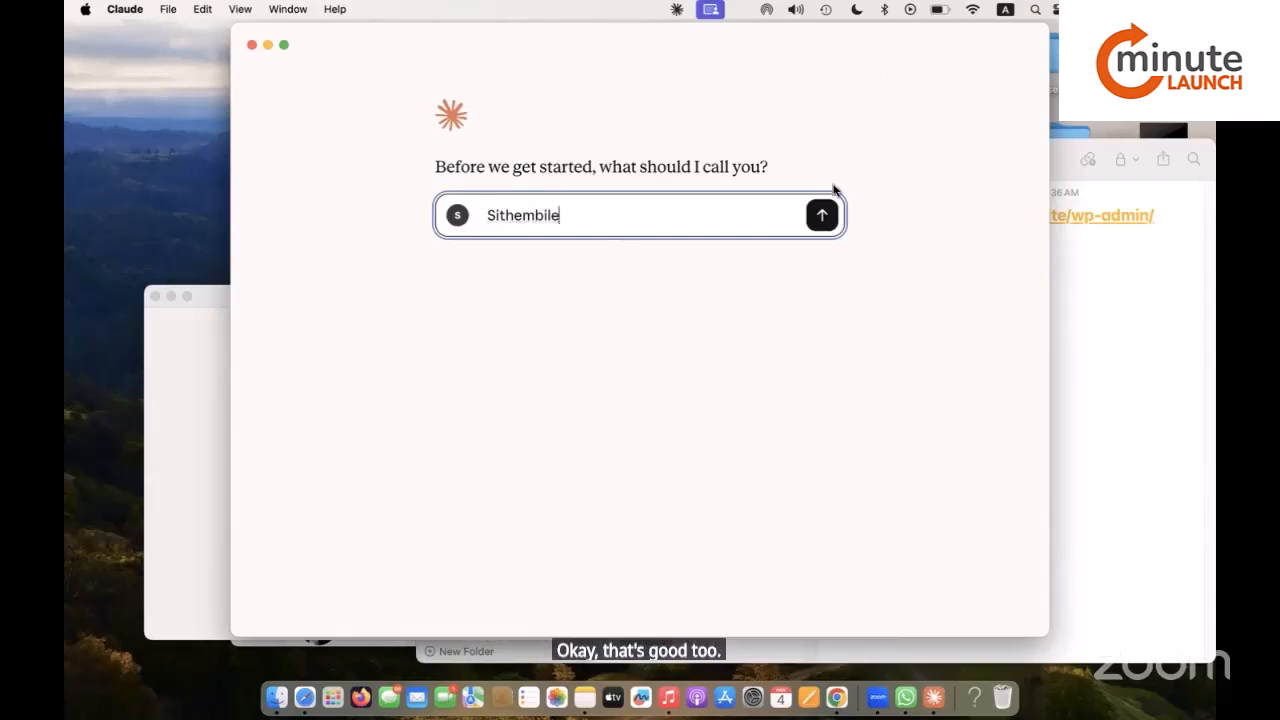
left_click(822, 216)
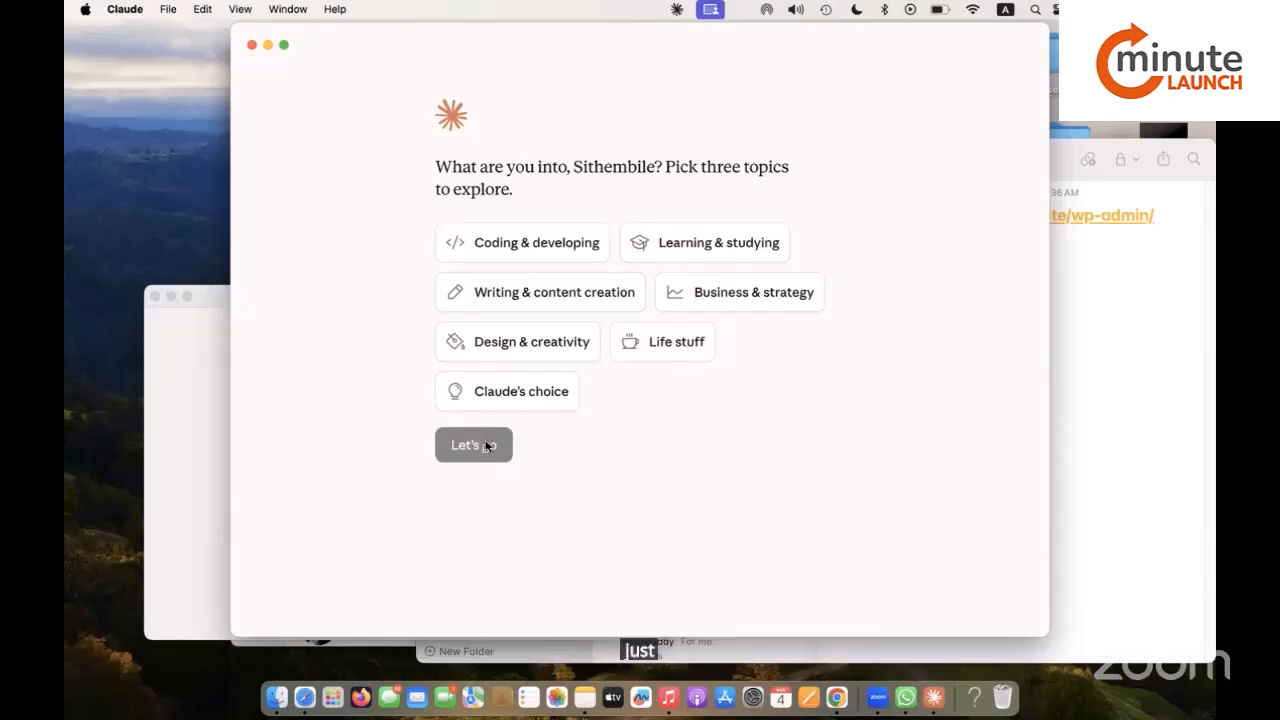
Pick Coding & developing, Learning & studying, and Writing & content creation topics, then skip the extra offers.
left_click(523, 246)
left_click(711, 246)
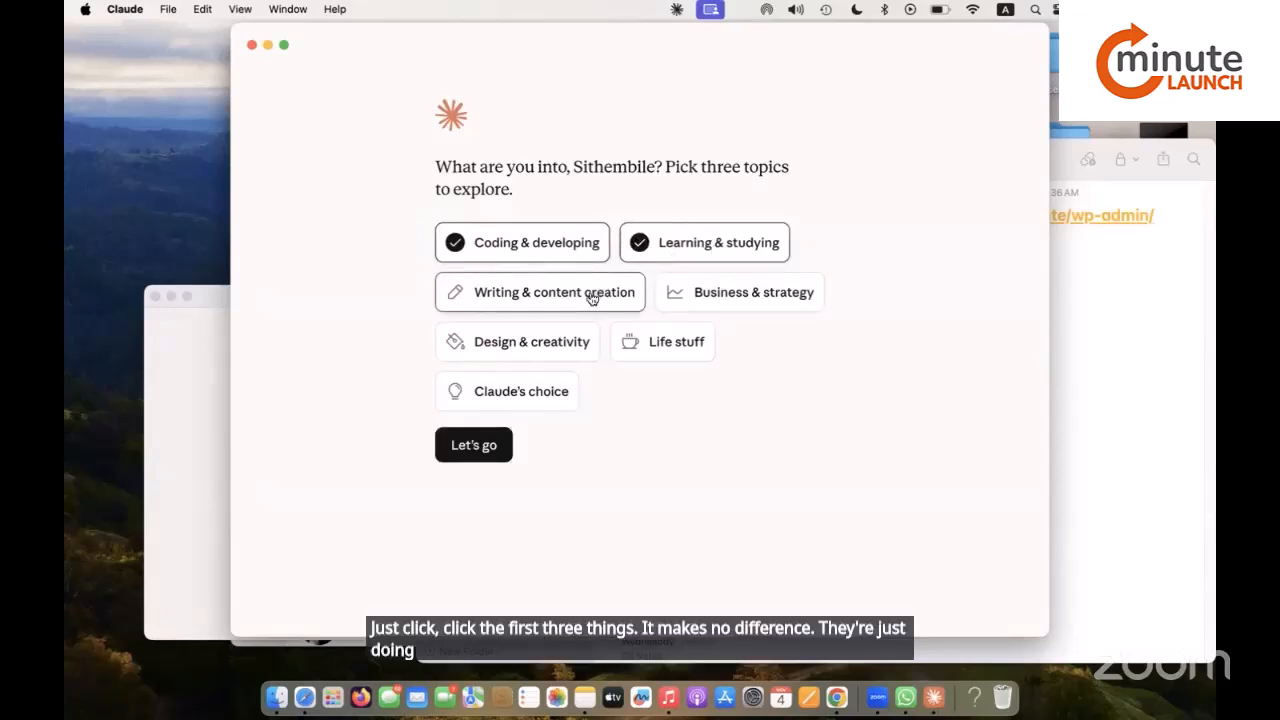
left_click(592, 298)
left_click(476, 446)
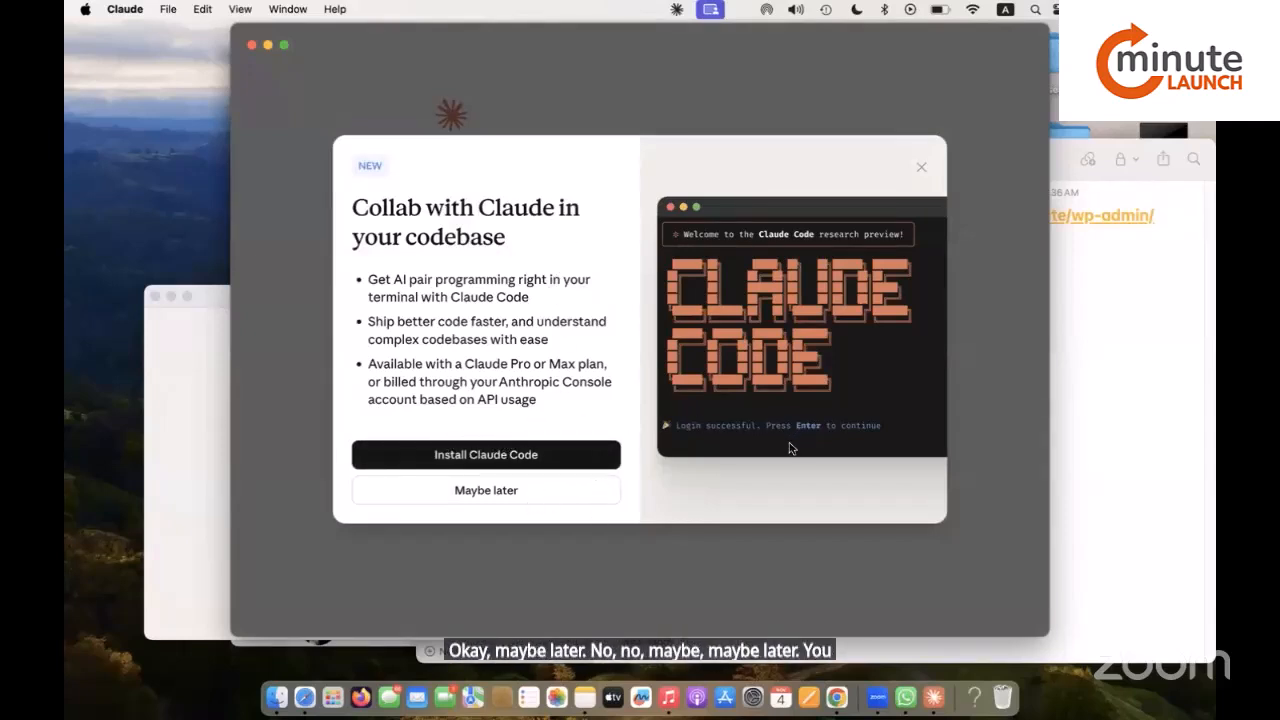
left_click(505, 500)
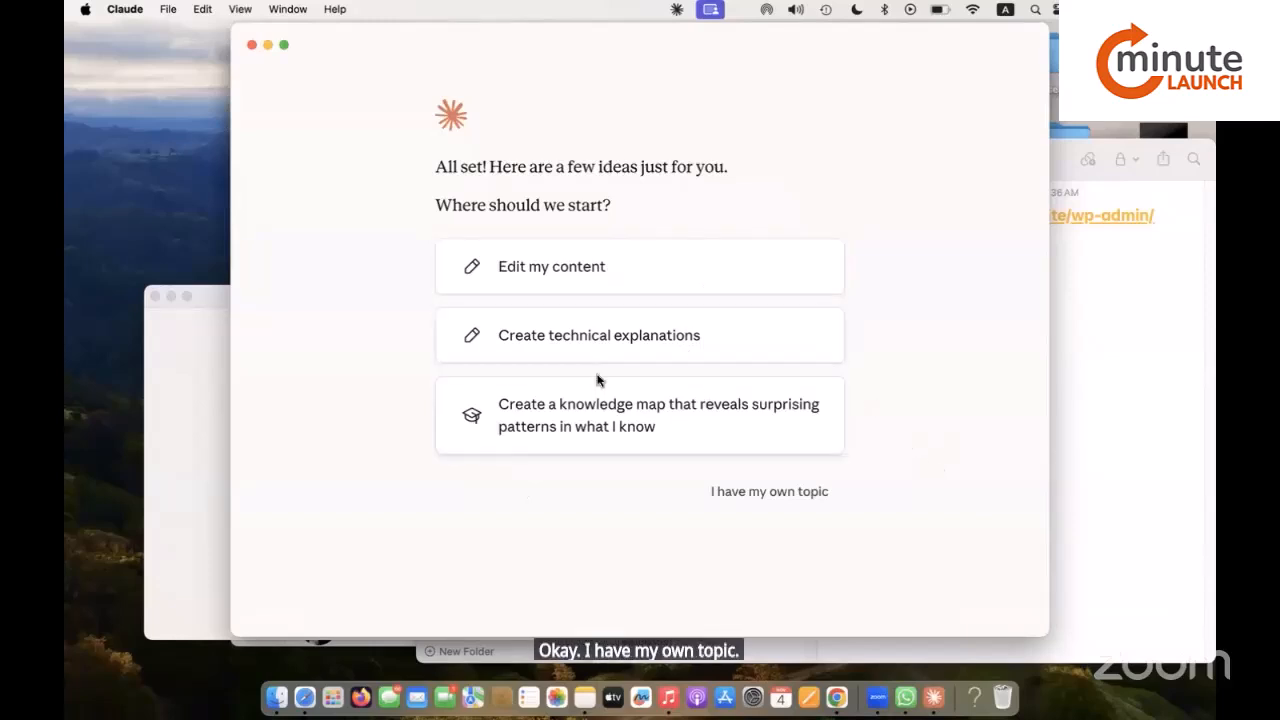
left_click(789, 490)
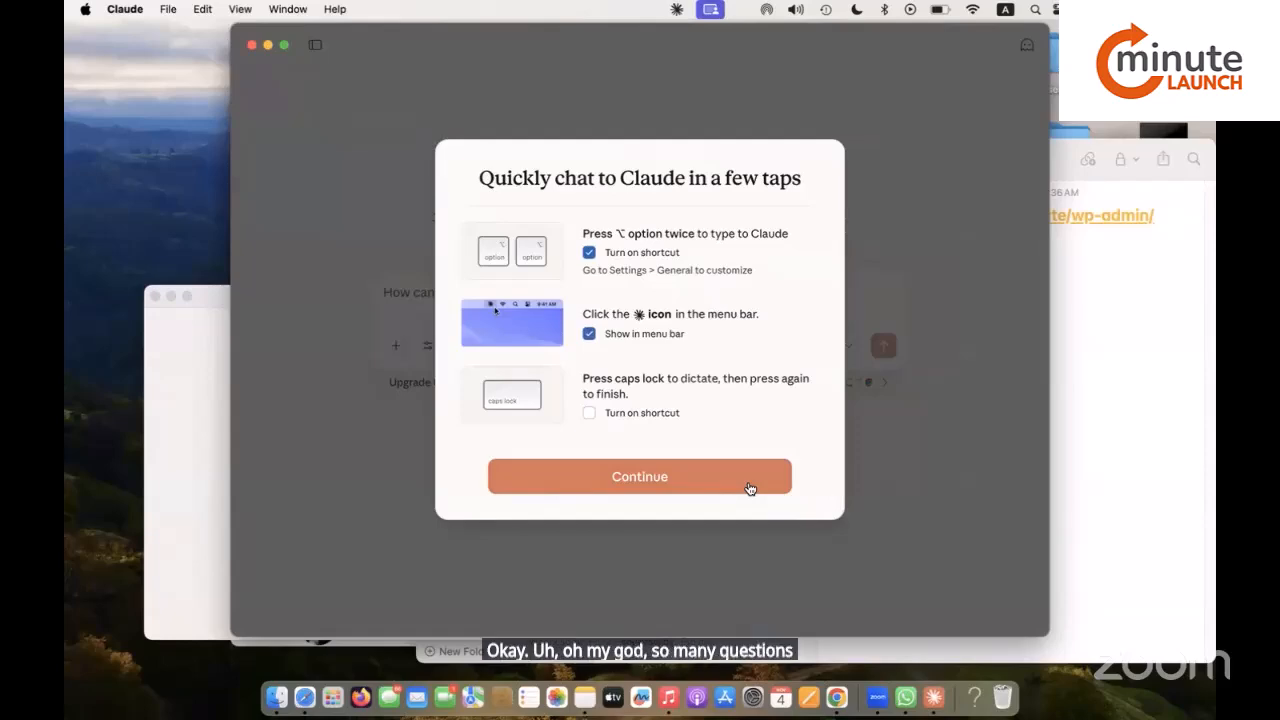
left_click(741, 482)
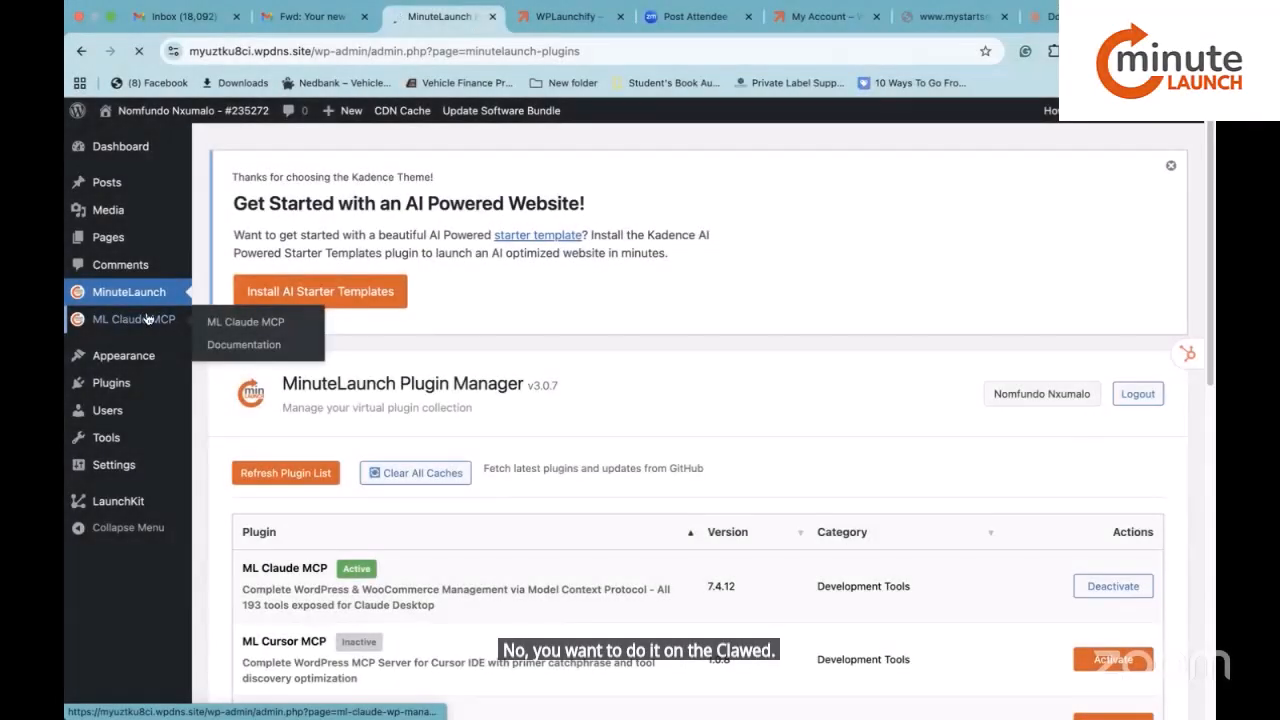
Download ml-claude-mcp.dxt from ML Claude MCP's Claude Desktop Integration section and reveal it in Downloads.
left_click(153, 318)
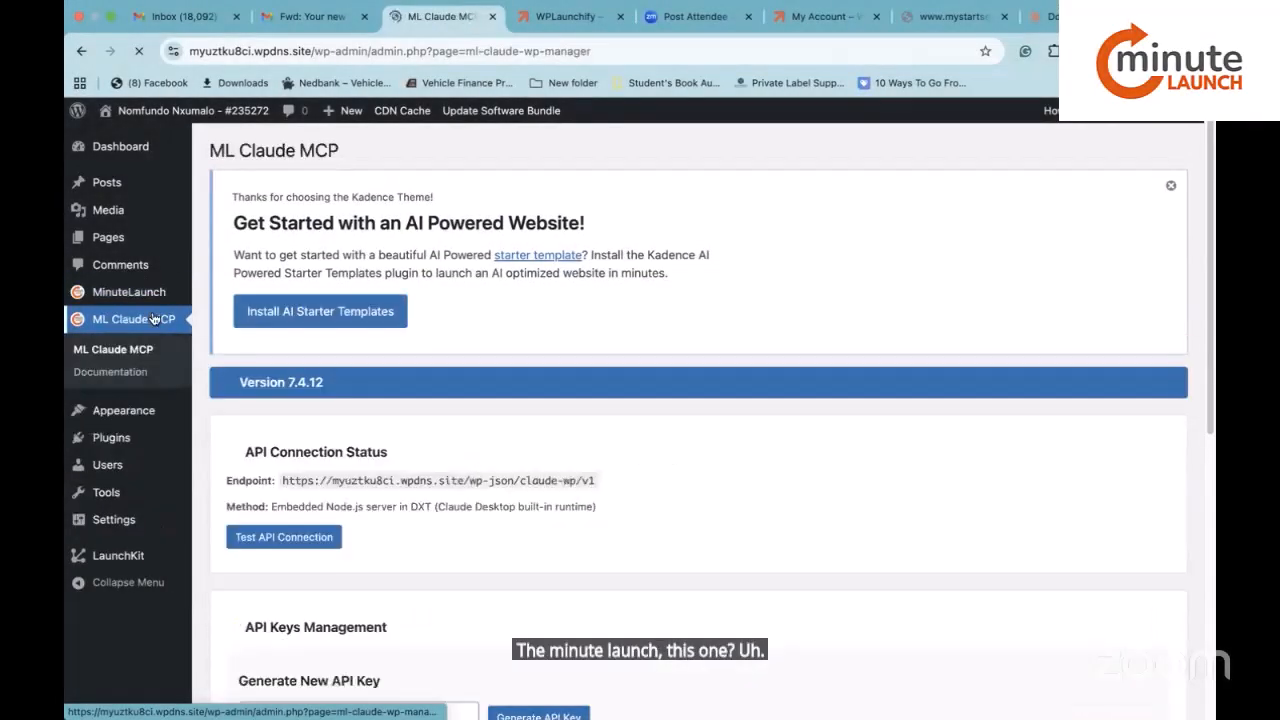
scroll(501, 473, "down", 3)
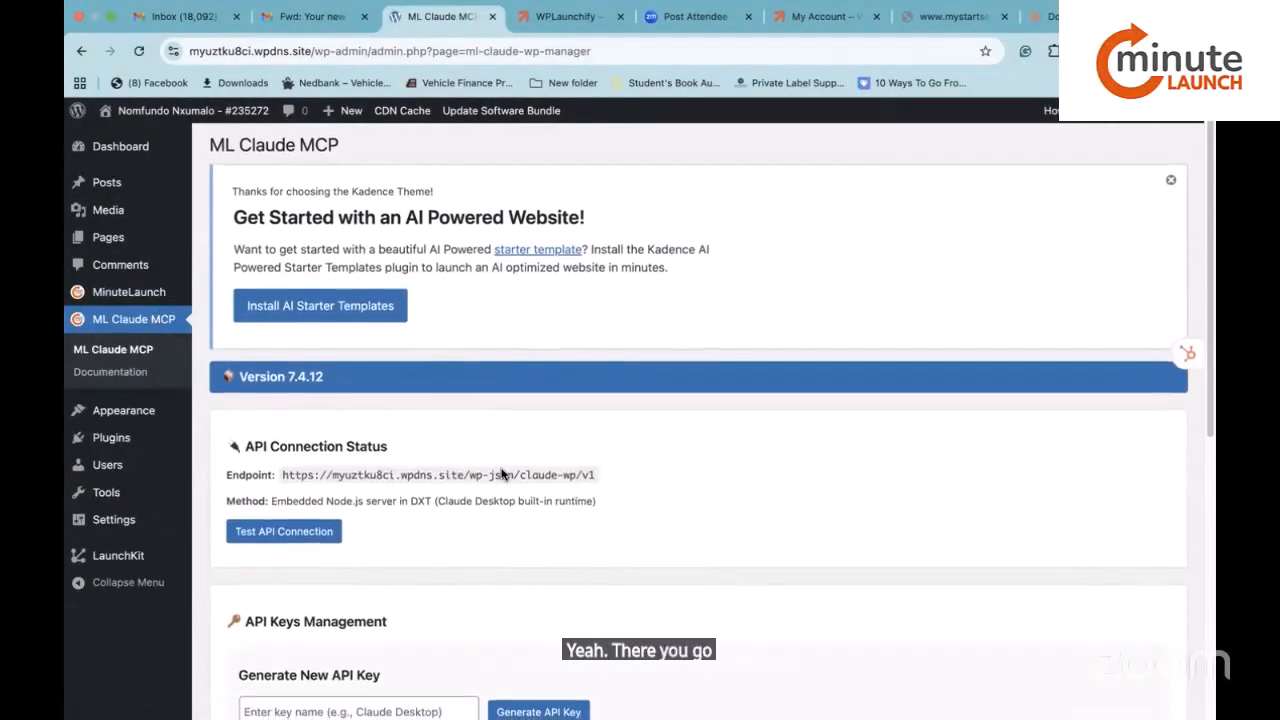
scroll(501, 473, "down", 5)
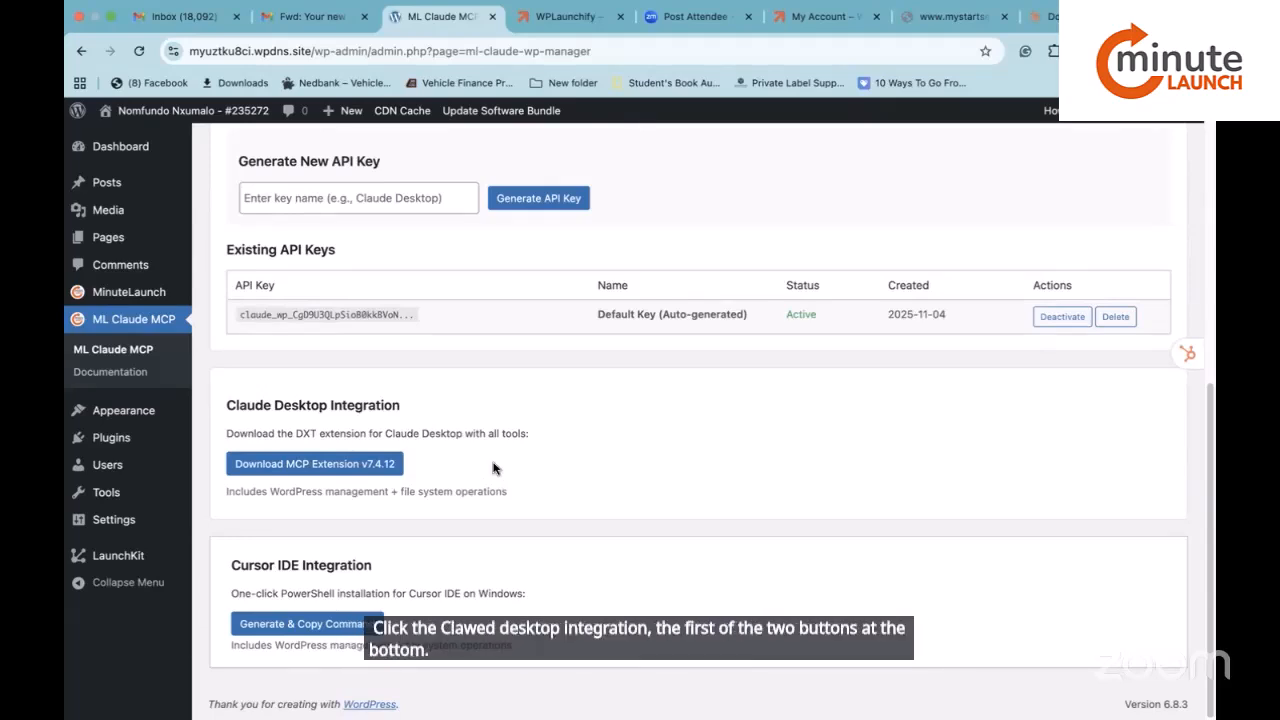
left_click(289, 466)
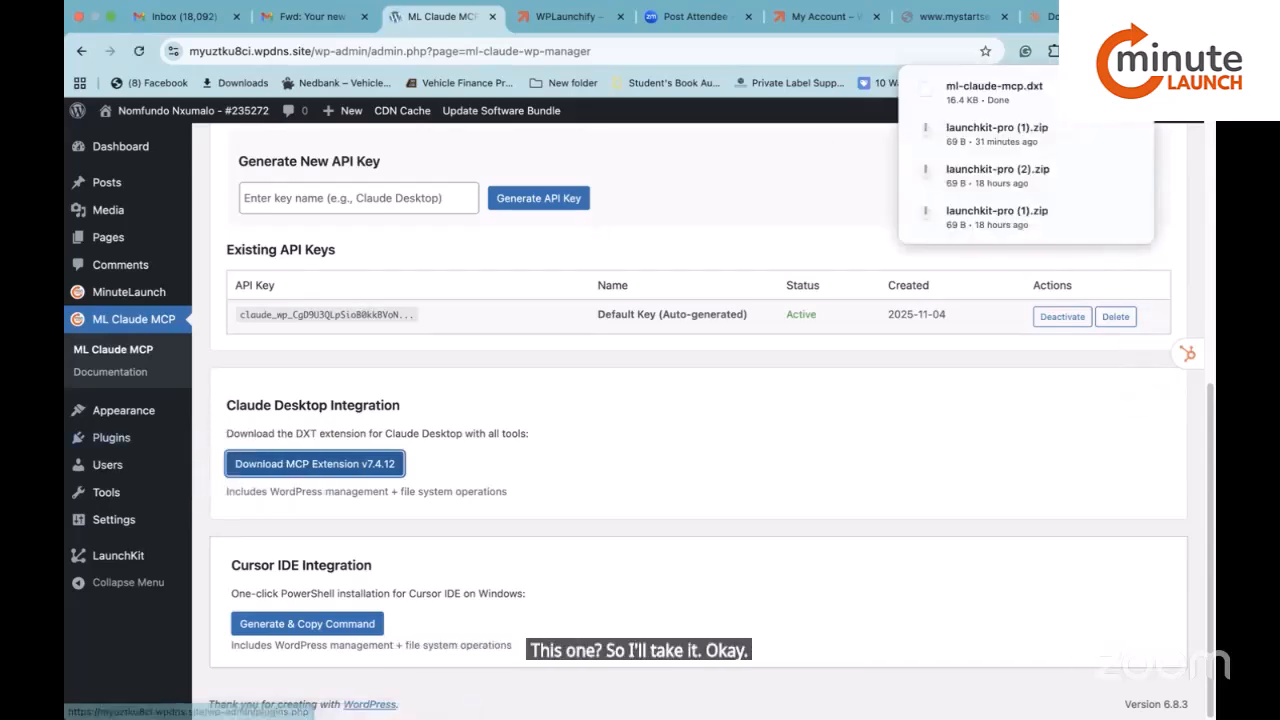
left_click(1106, 92)
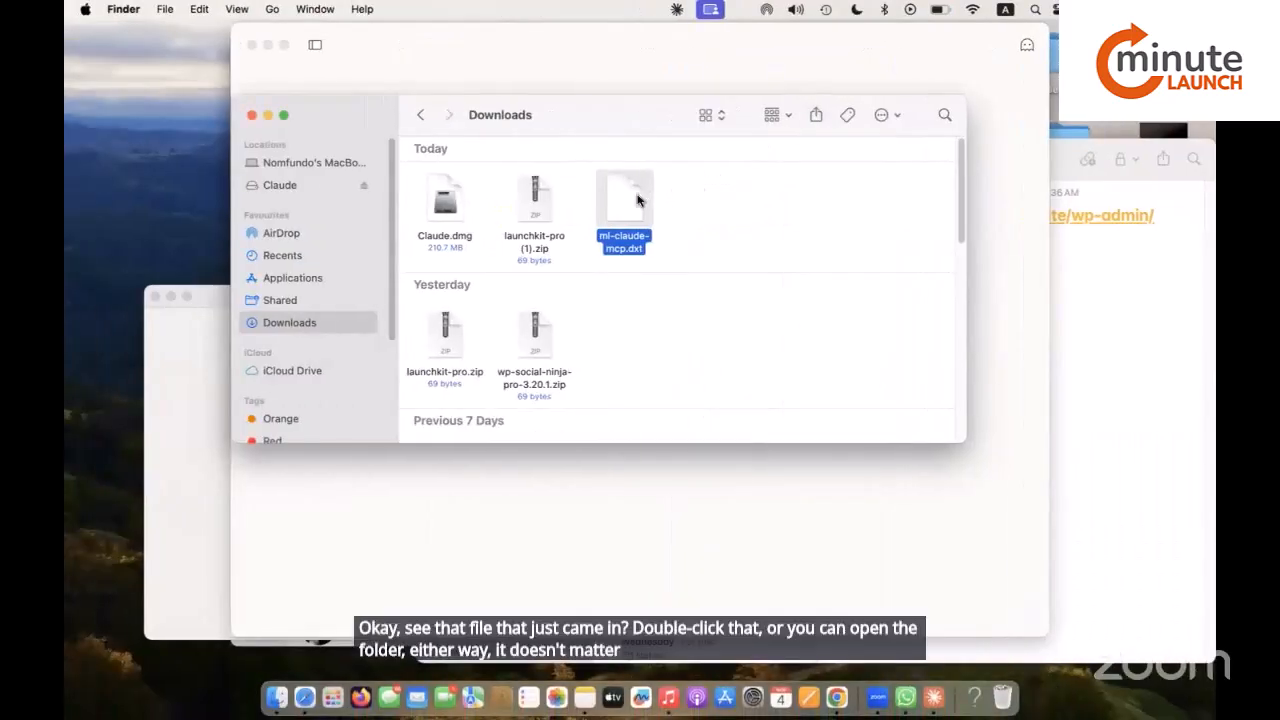
Install the WPMCP extension from ml-claude-mcp.dxt, then accept the python3 command line tools install and licence.
double_click(643, 225)
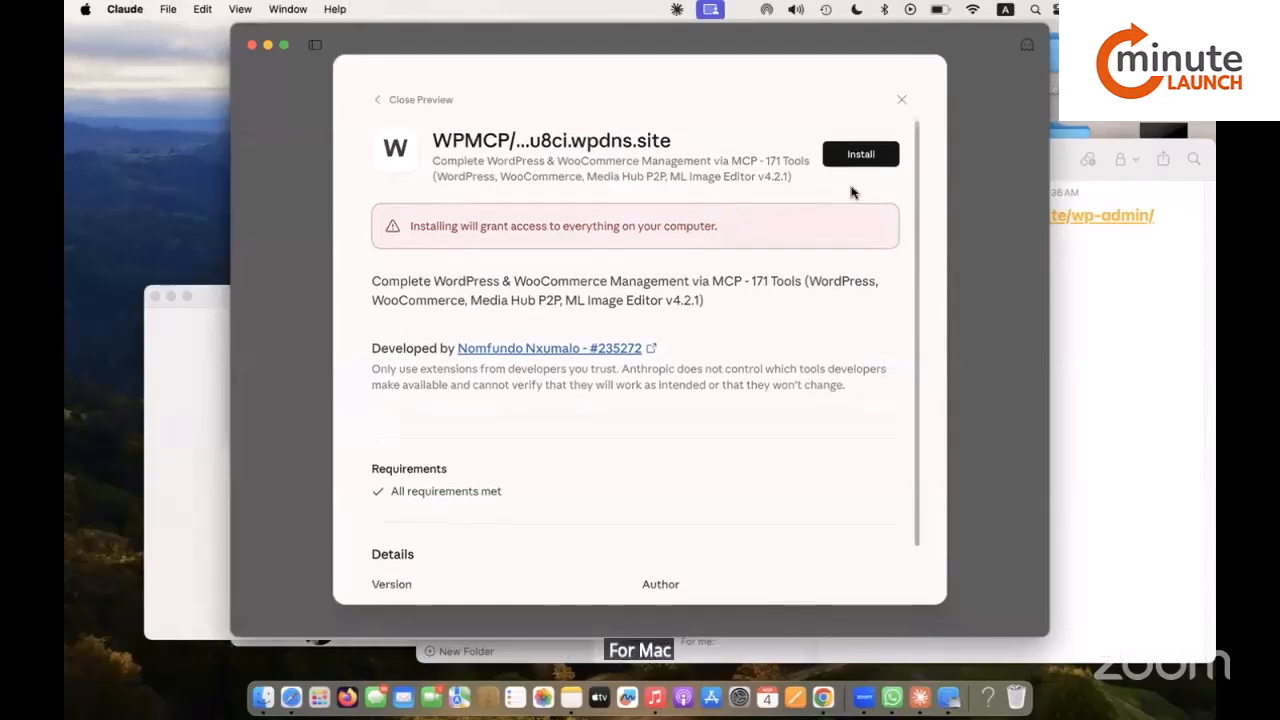
left_click(860, 157)
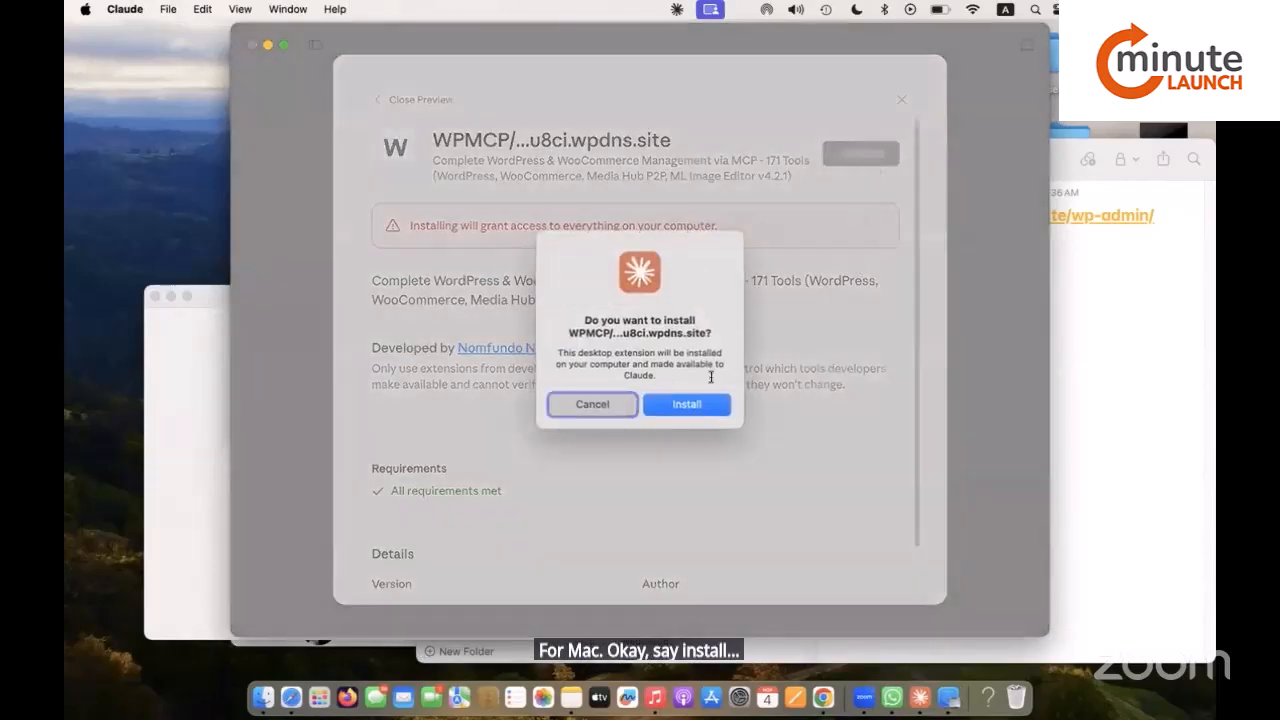
left_click(705, 402)
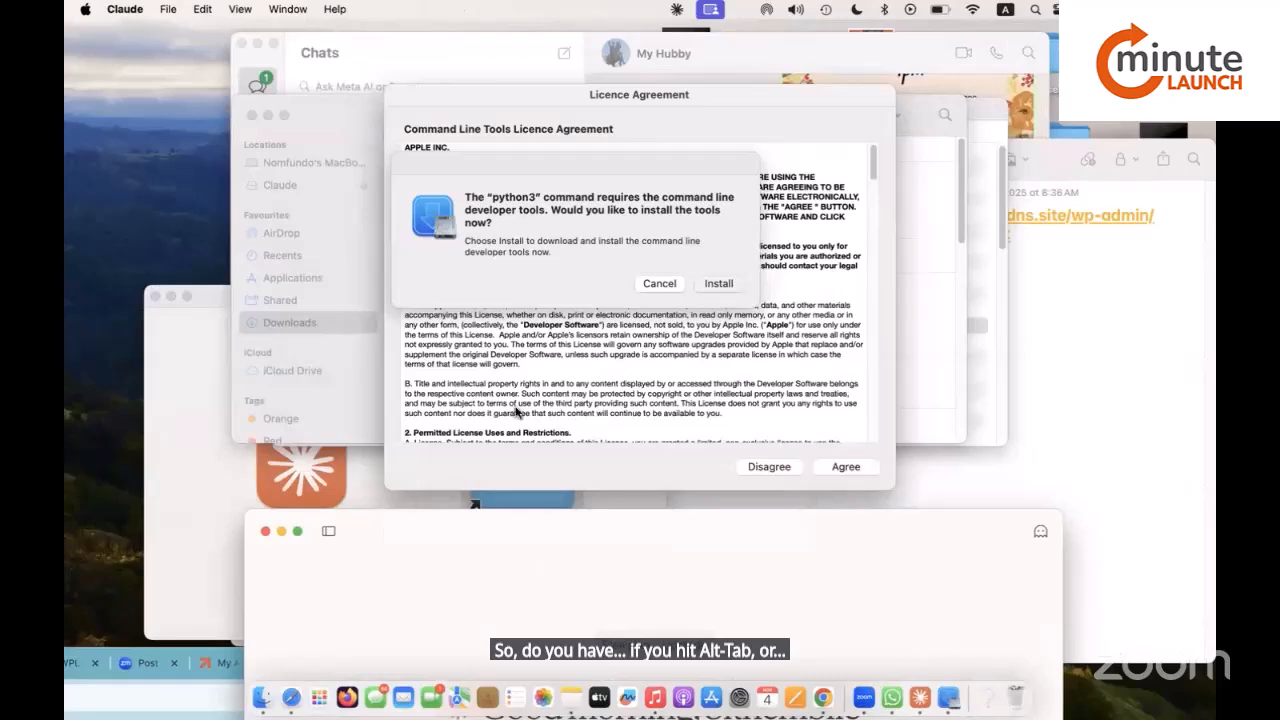
left_click(716, 283)
left_click(852, 467)
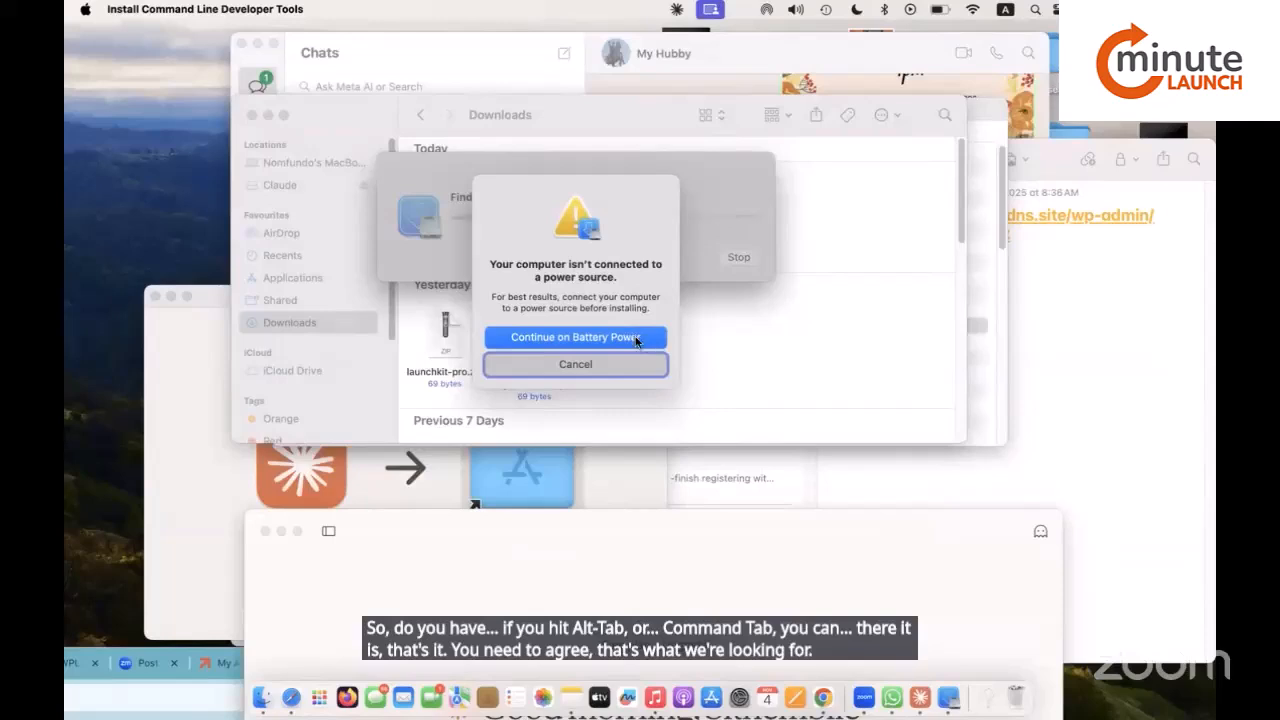
Let the Command Line Developer Tools installation continue on battery power.
left_click(635, 339)
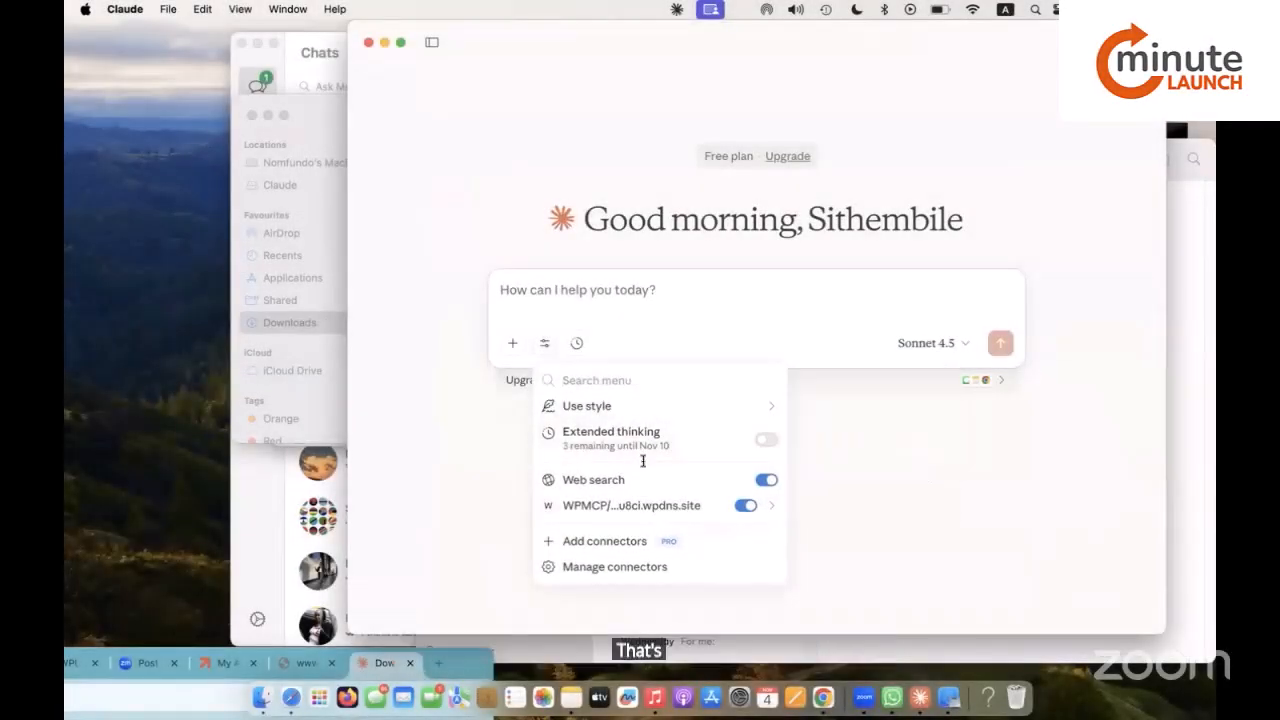
Review the WPMCP connector's WordPress tool list, then show the search and tools menu.
left_click(605, 506)
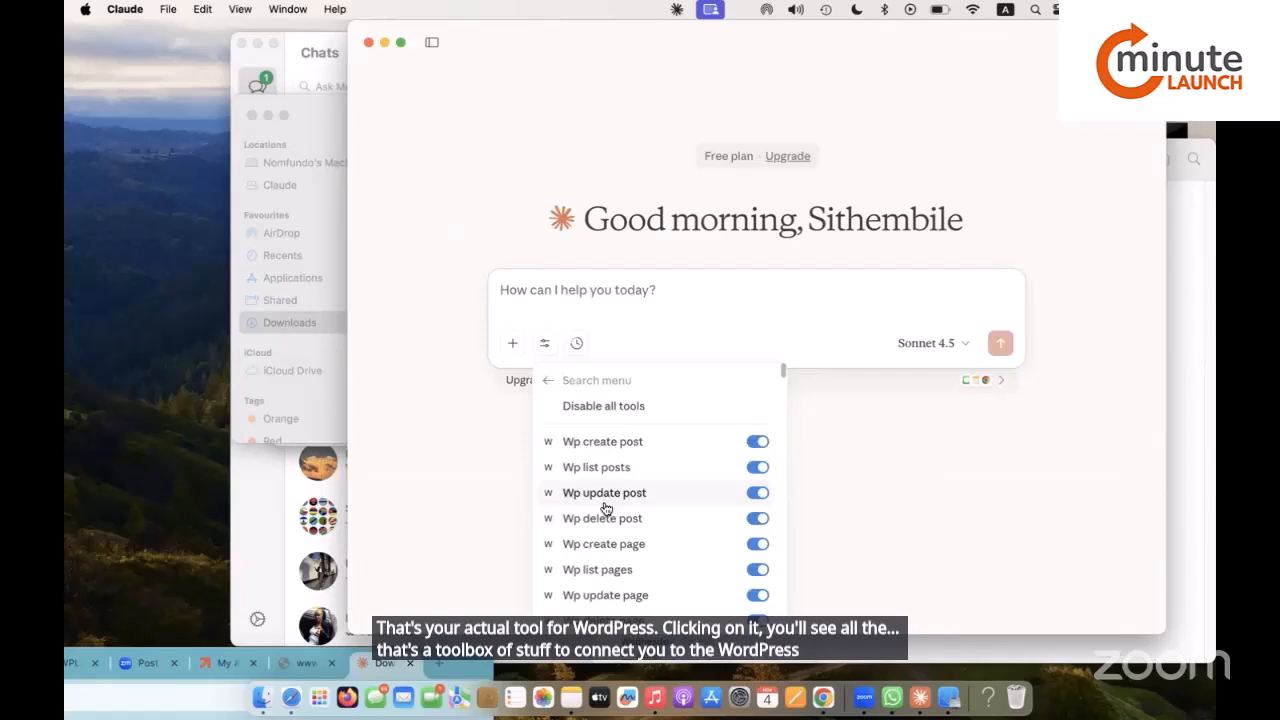
scroll(605, 509, "down", 5)
scroll(605, 509, "down", 2)
scroll(605, 509, "down", 15)
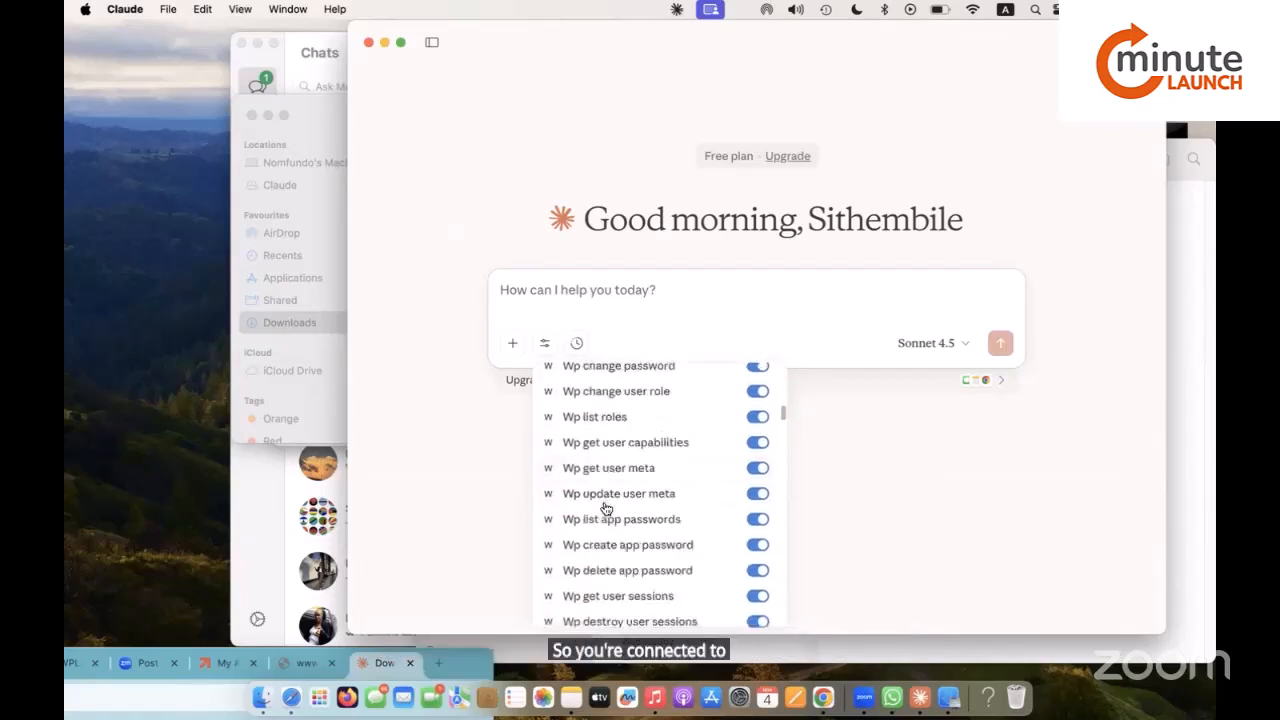
scroll(605, 509, "down", 15)
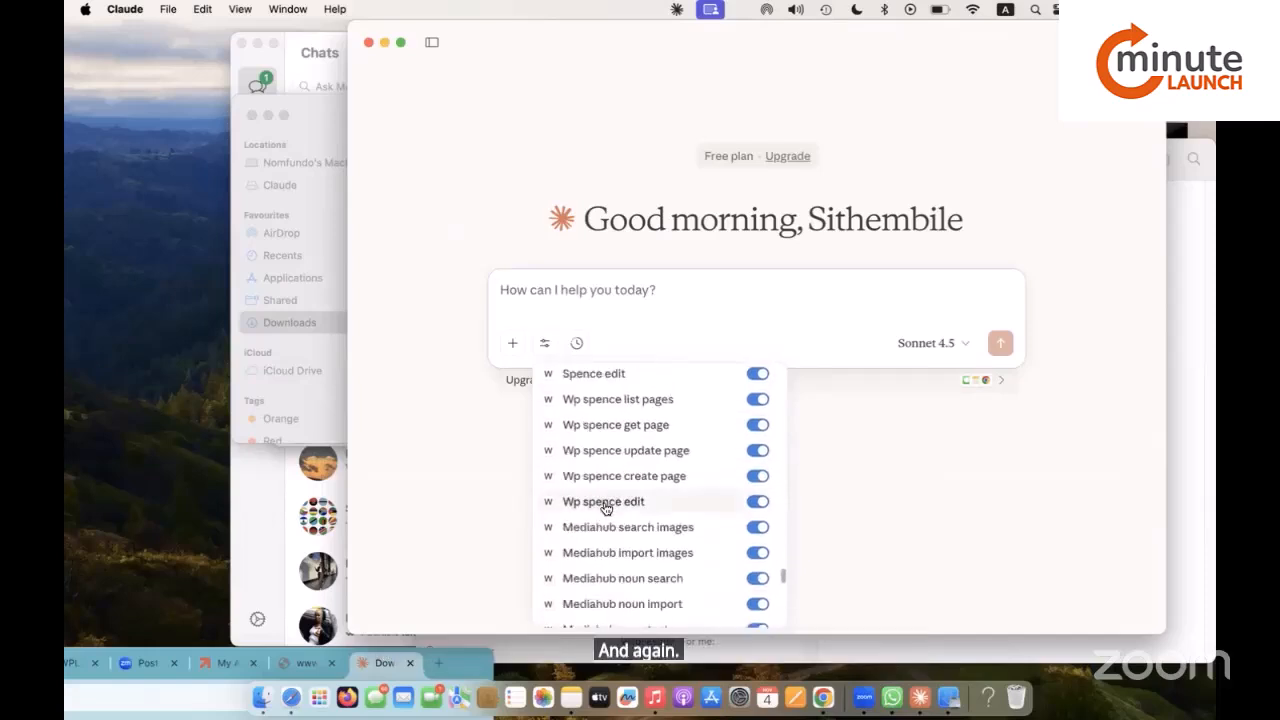
scroll(605, 509, "down", 15)
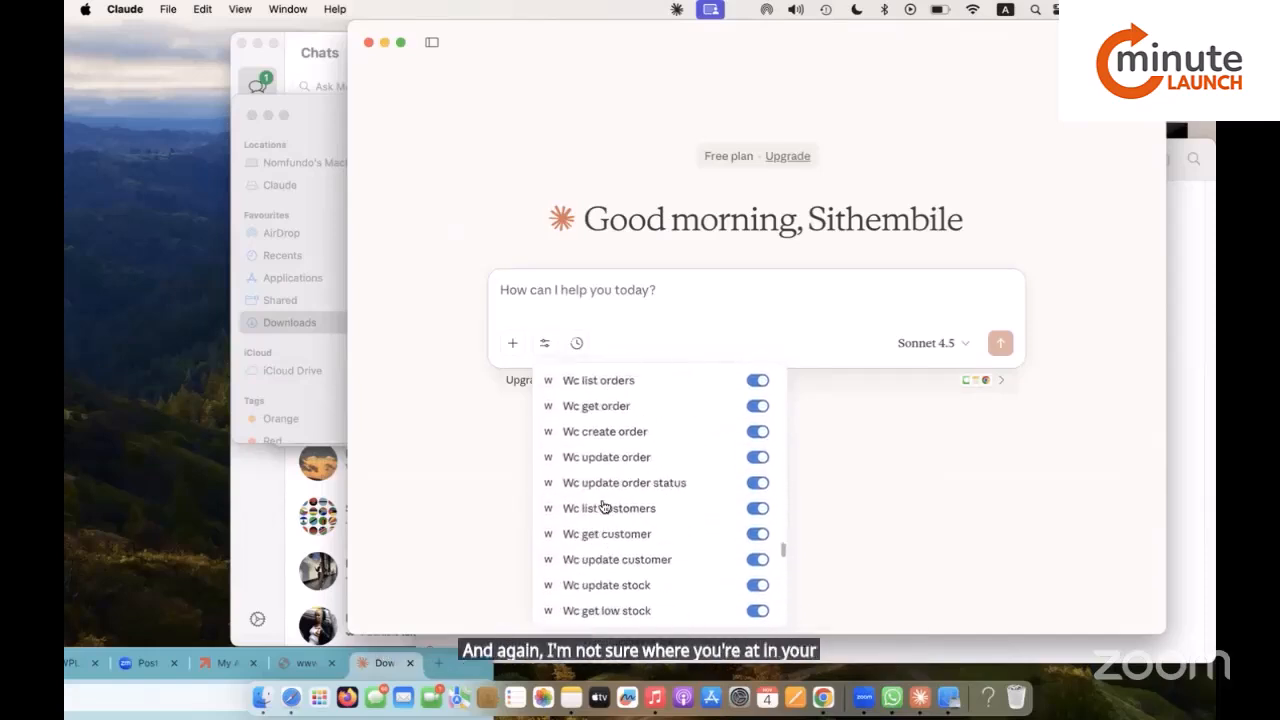
scroll(605, 507, "up", 15)
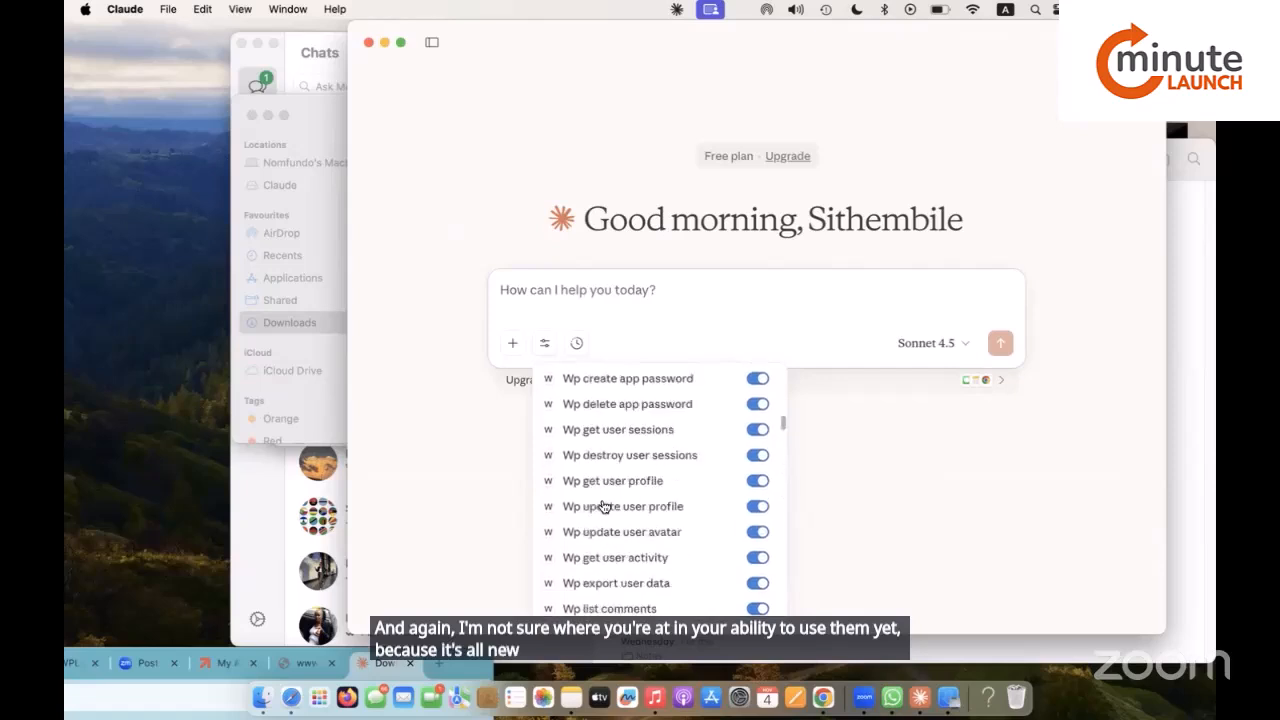
scroll(605, 507, "up", 10)
scroll(604, 507, "down", 10)
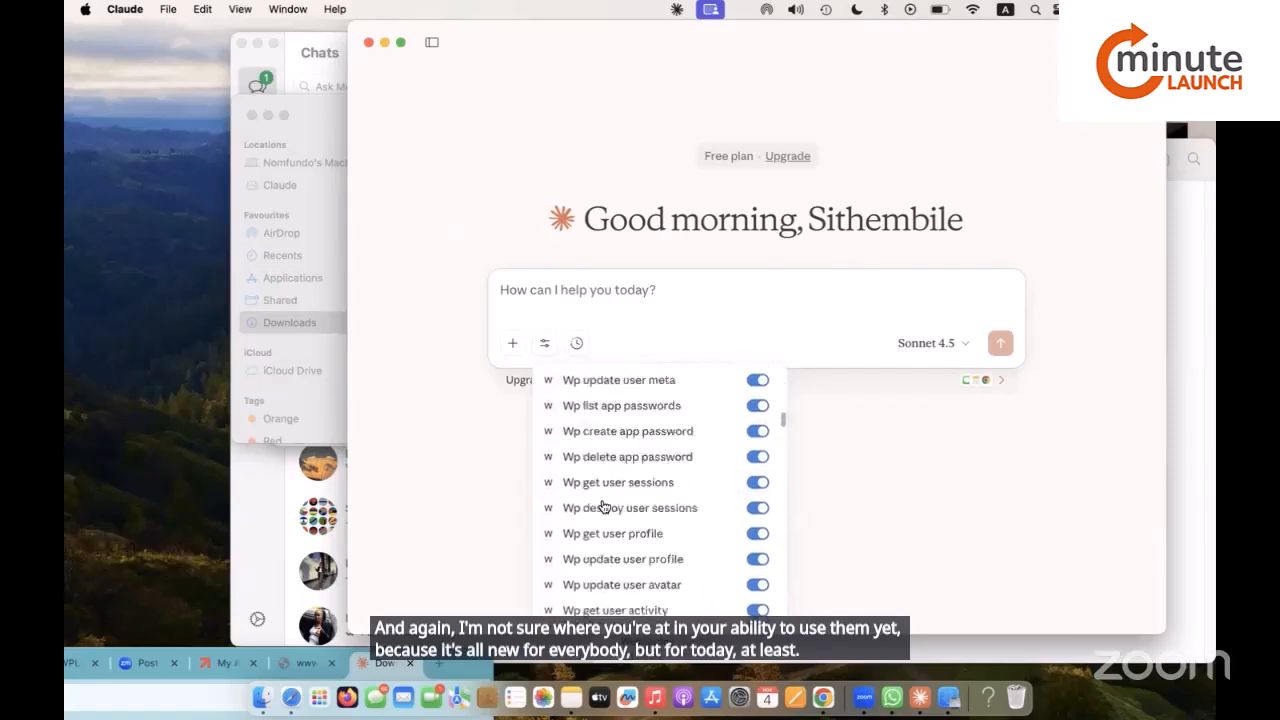
scroll(604, 507, "down", 20)
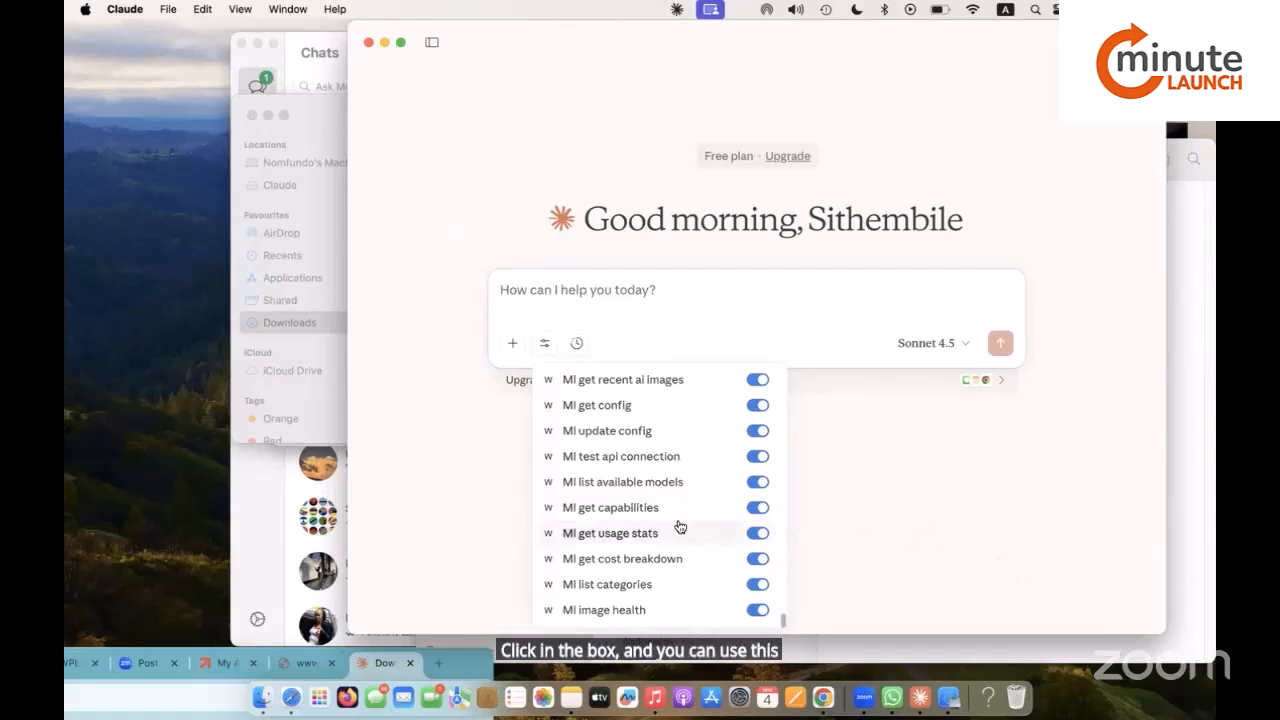
scroll(640, 535, "up", 15)
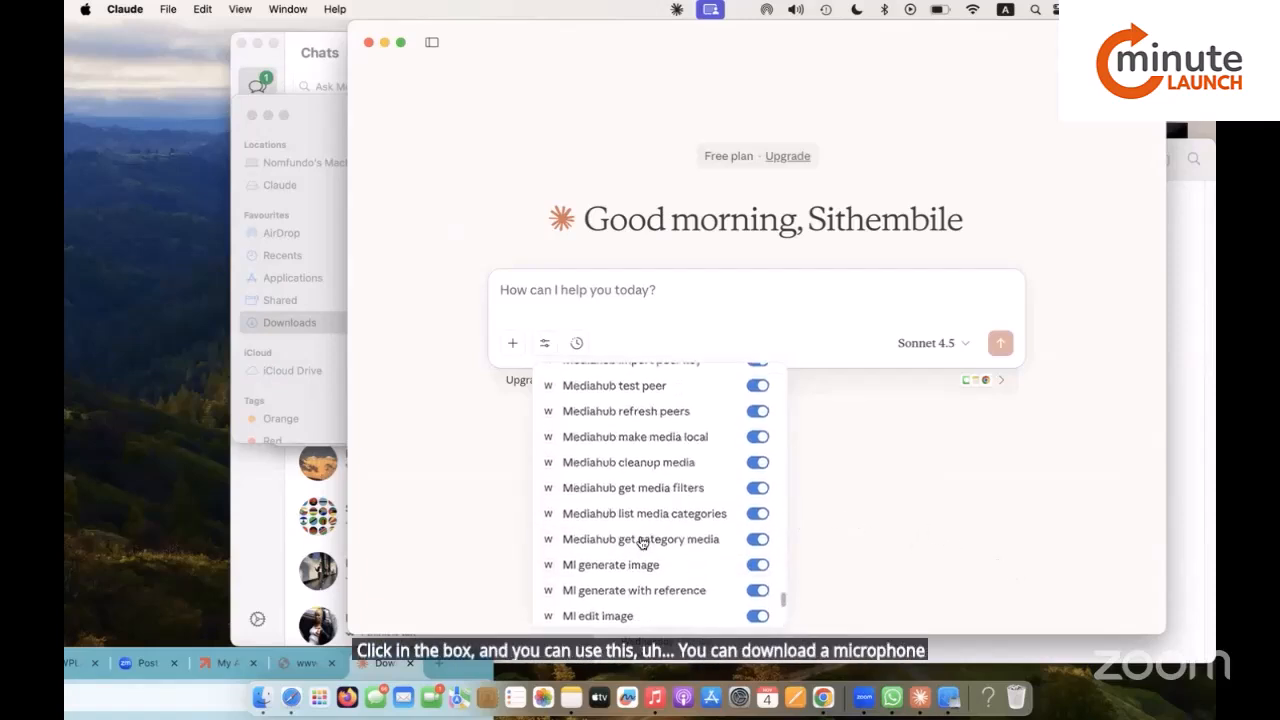
left_click(1006, 507)
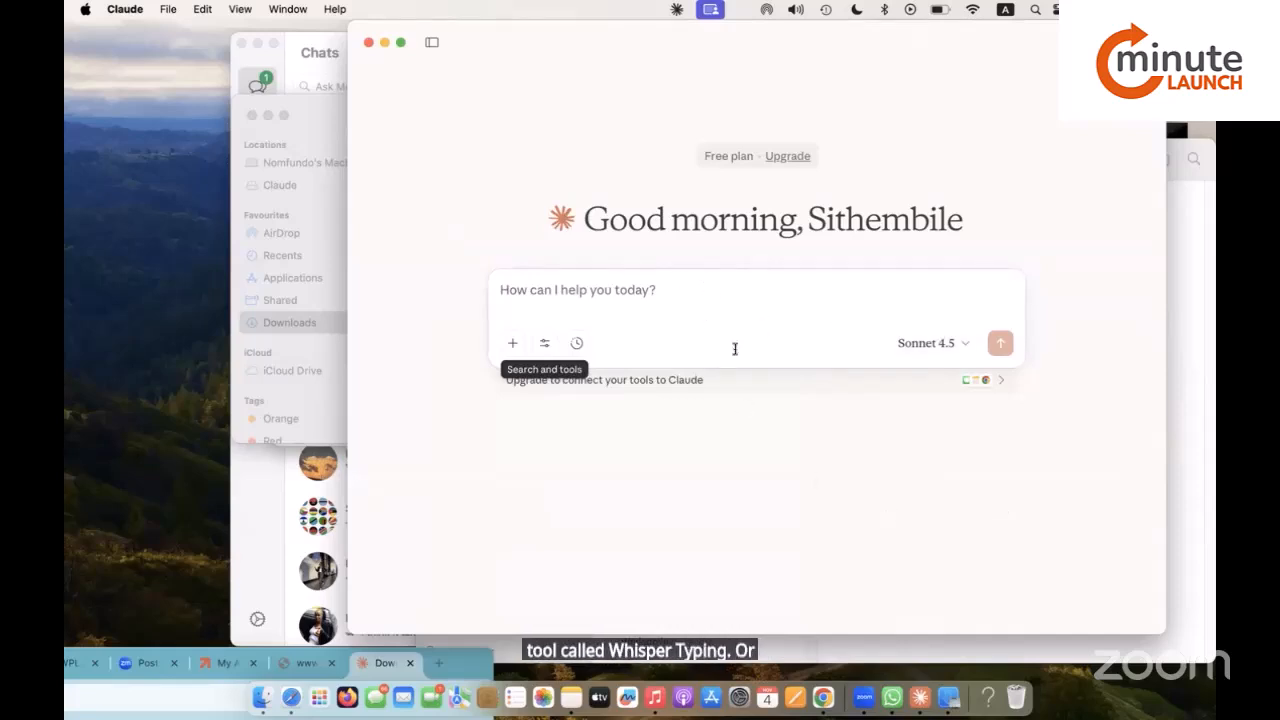
left_click(543, 345)
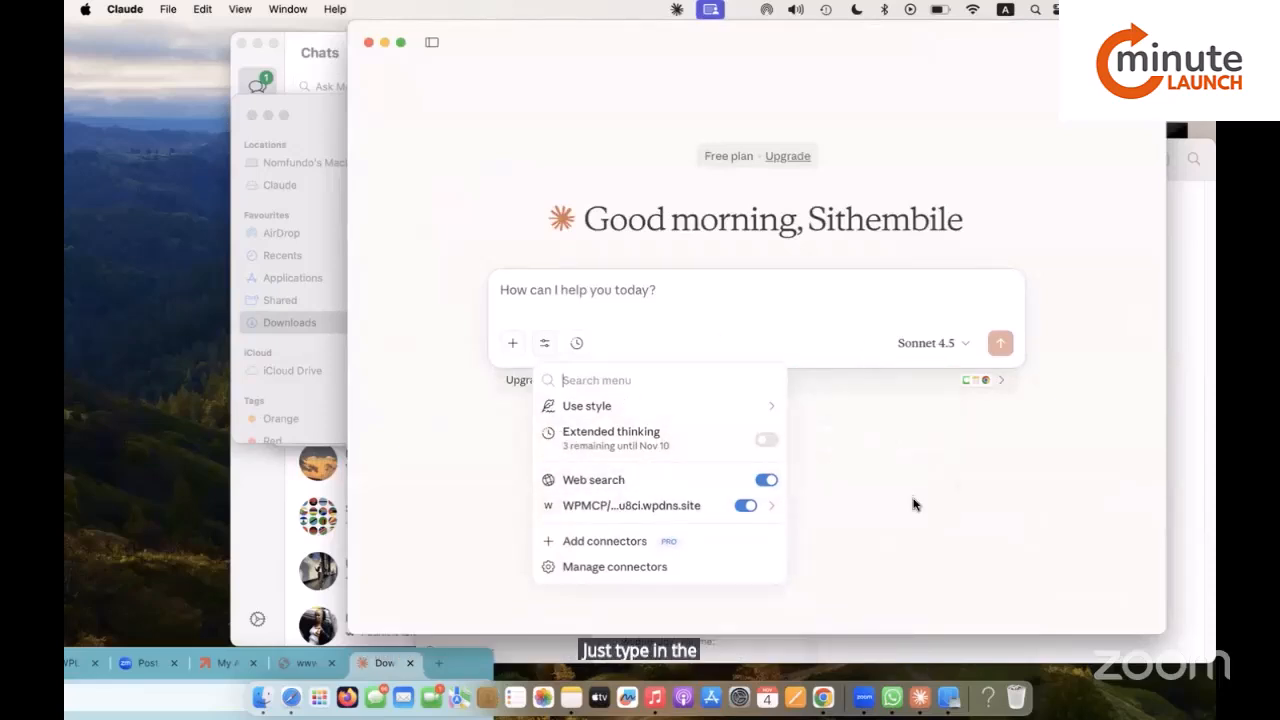
Start a new chat with a greeting introducing yourself as the founder of Soulful Baddie.
left_click(678, 289)
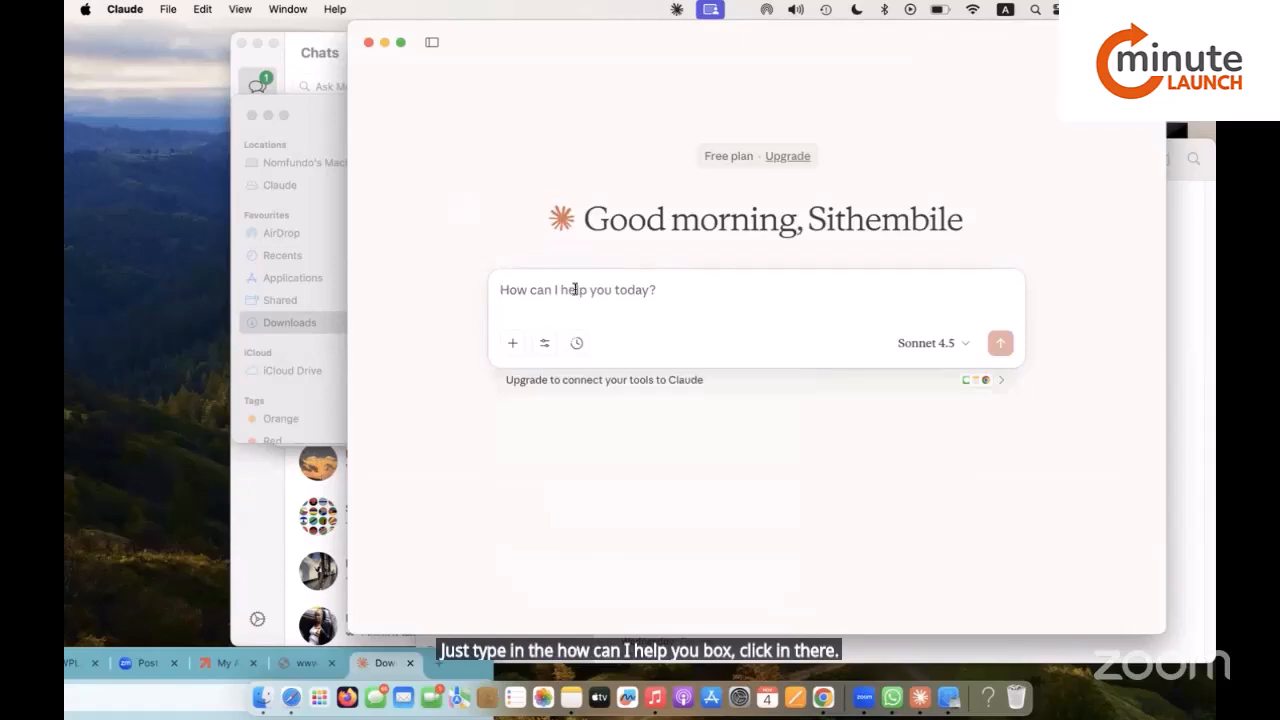
type("hi its")
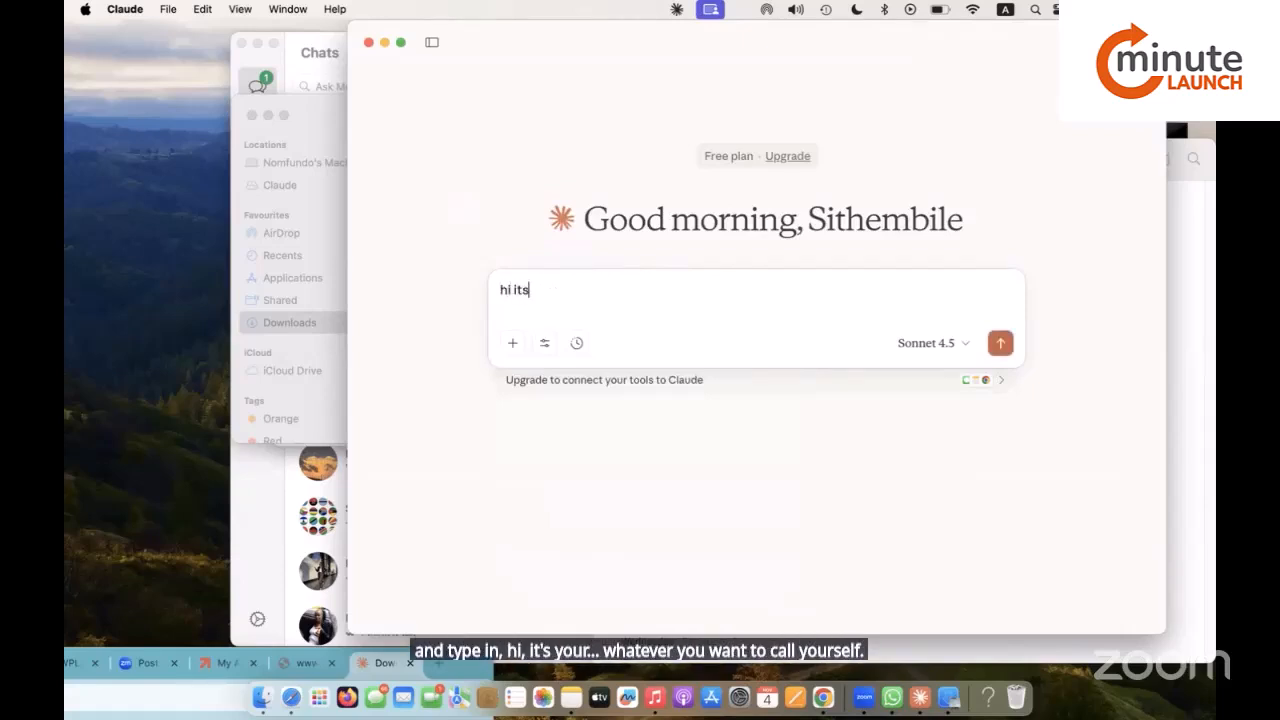
type(" Nomfundo the")
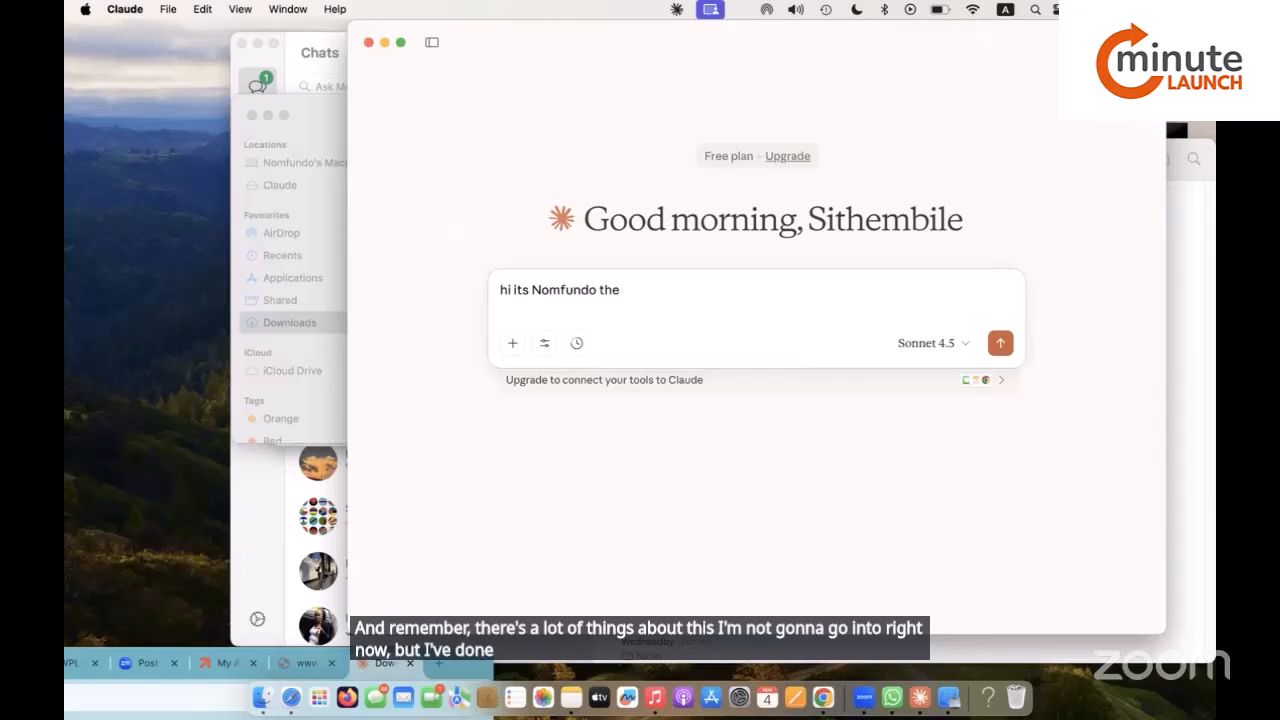
type(" founde")
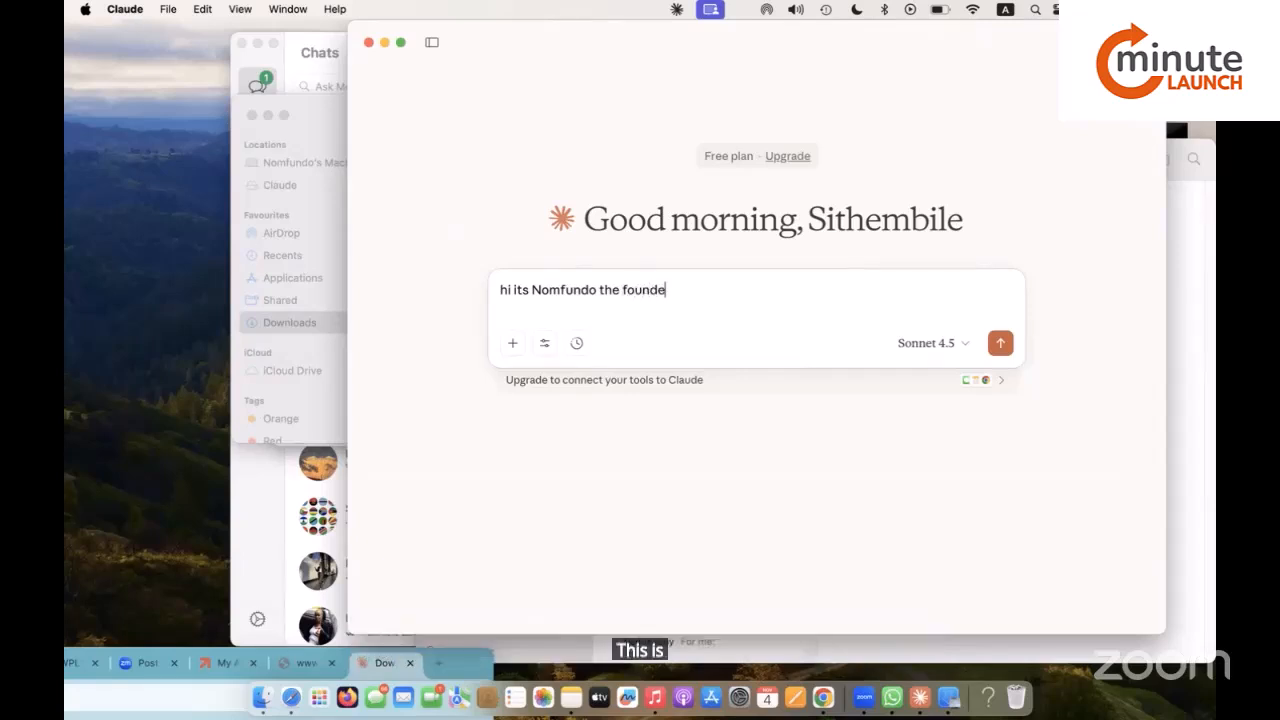
type("r of So")
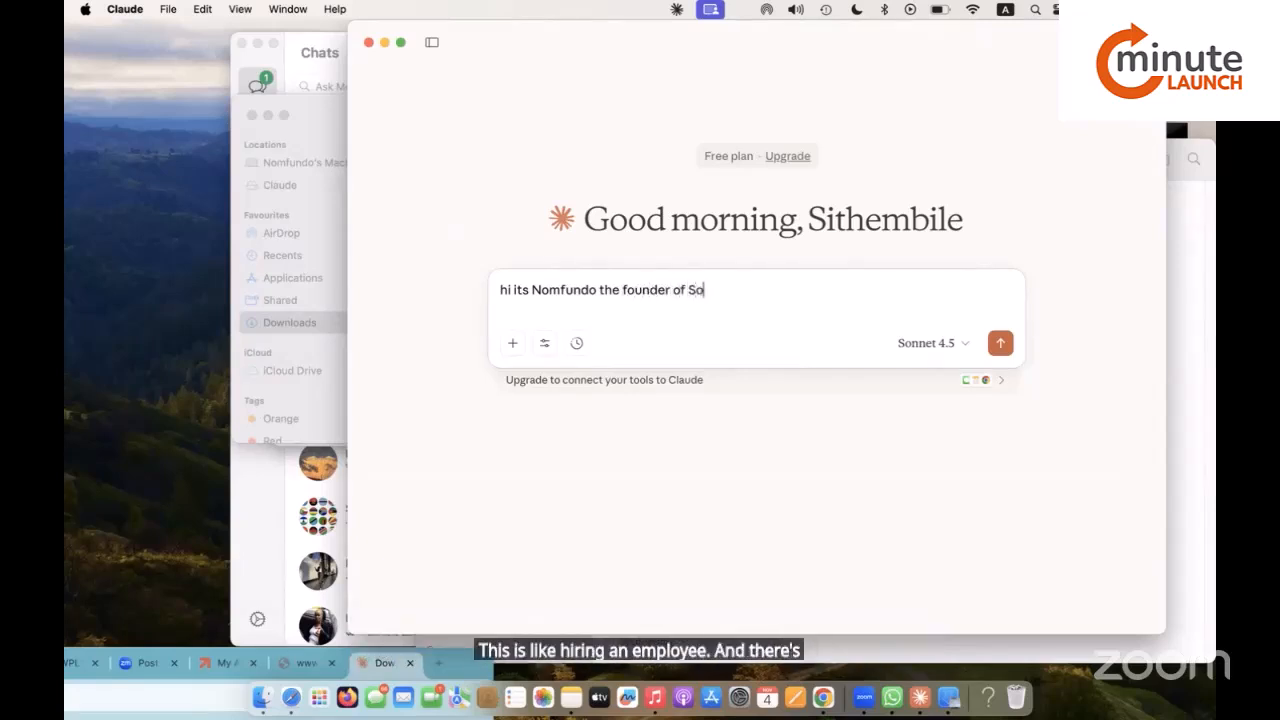
type("ulful B")
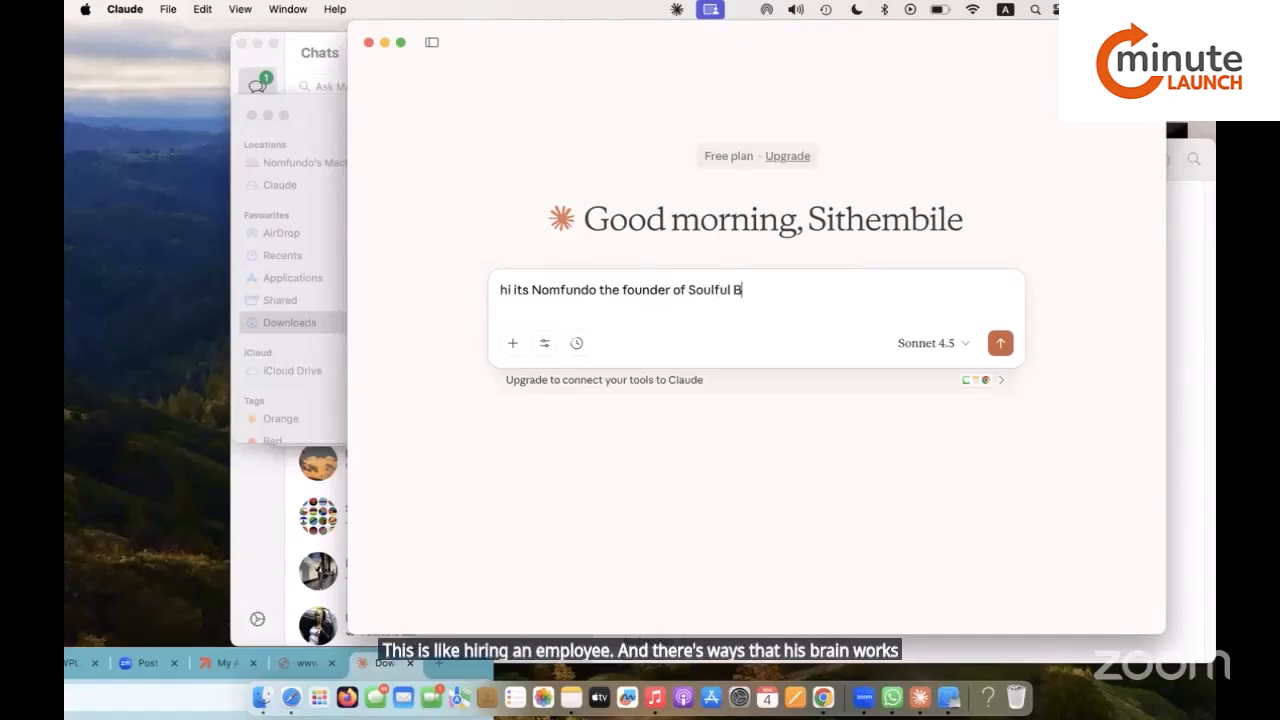
type("addie ")
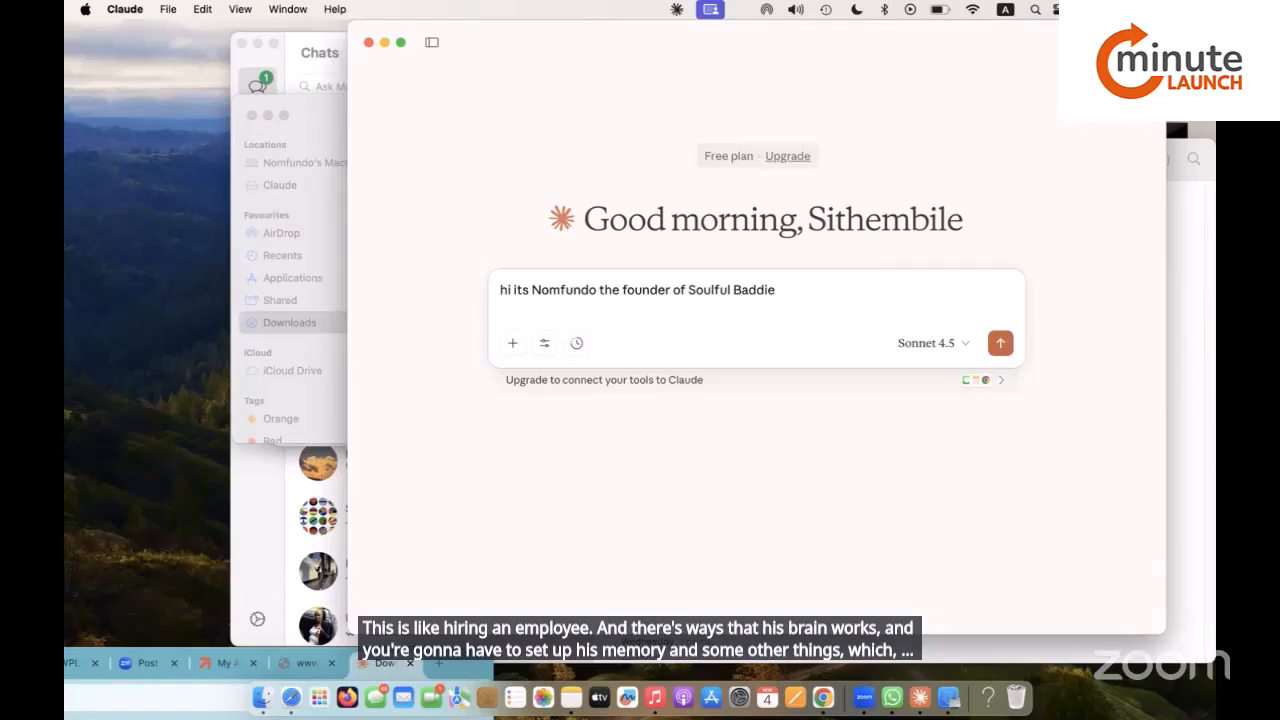
type(". I")
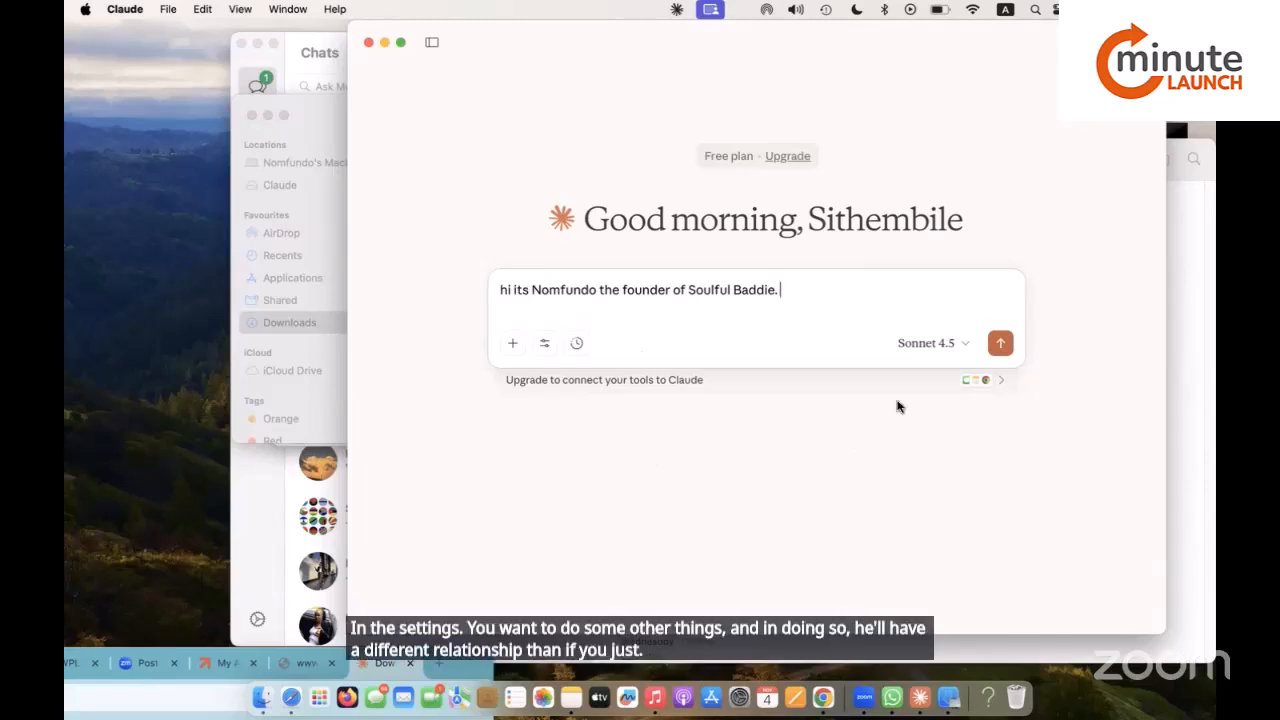
left_click(1000, 343)
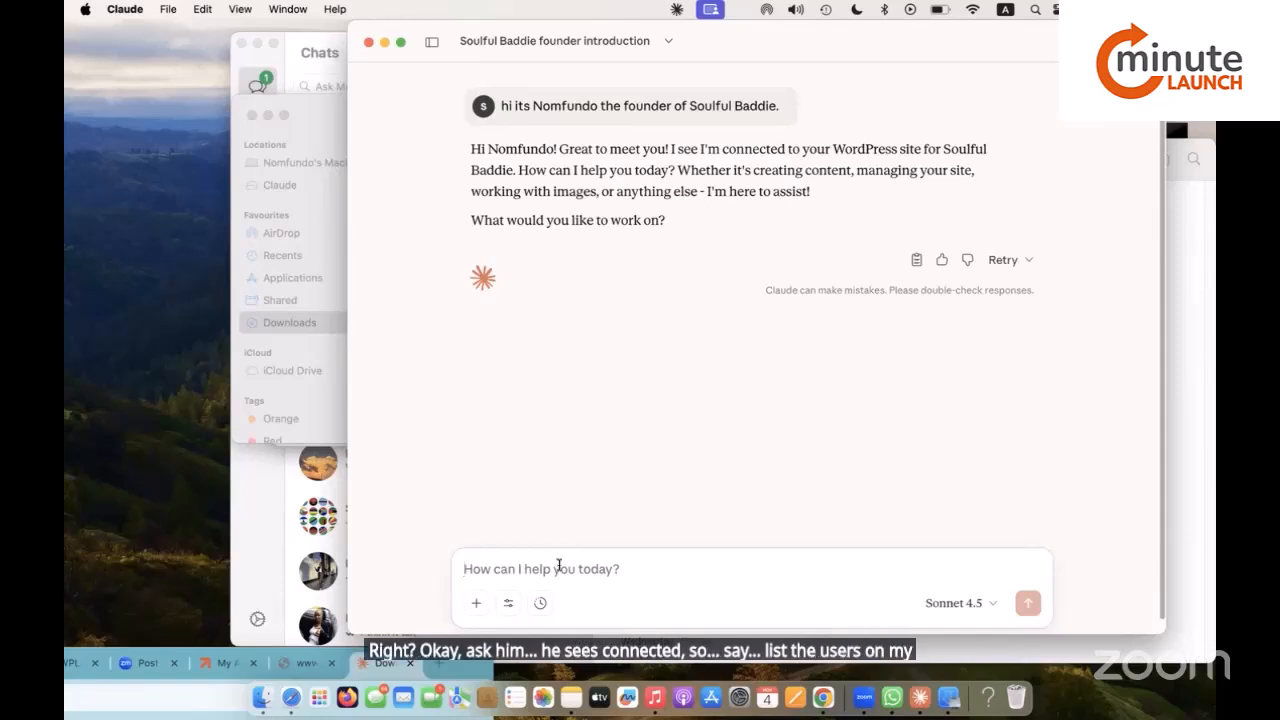
Ask Claude to 'list the users on my website site'.
type("list")
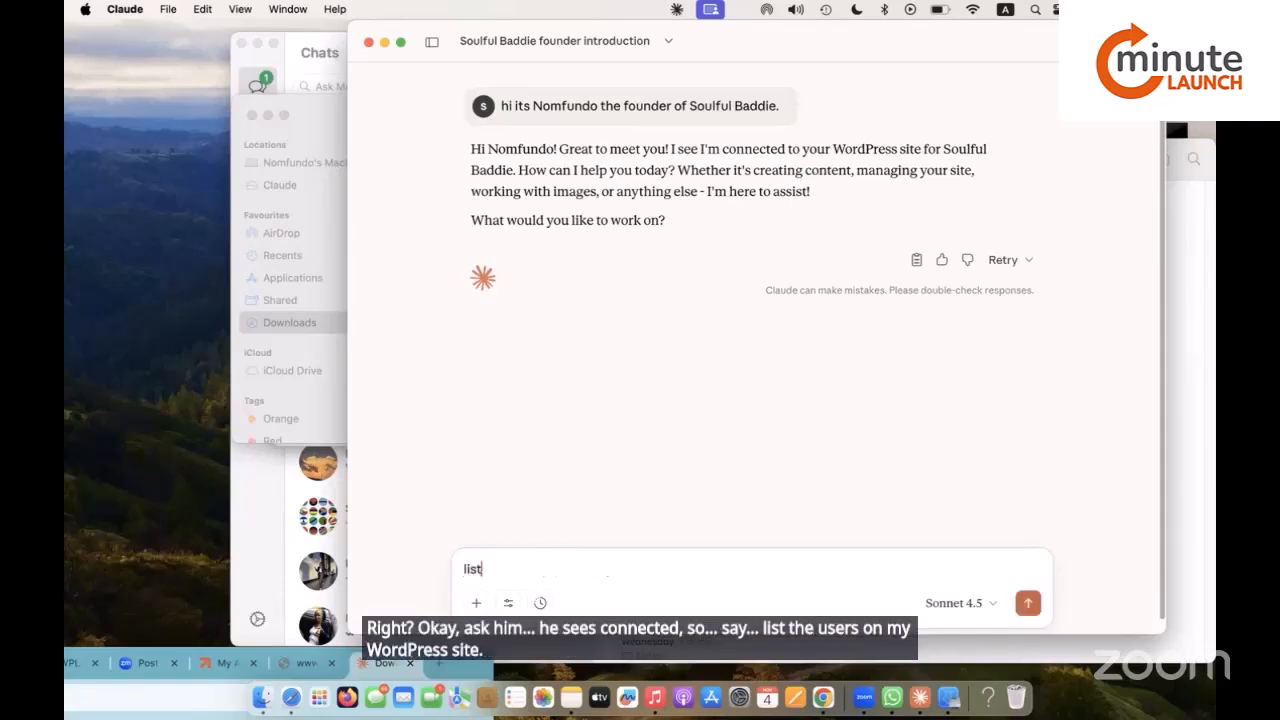
type(" the")
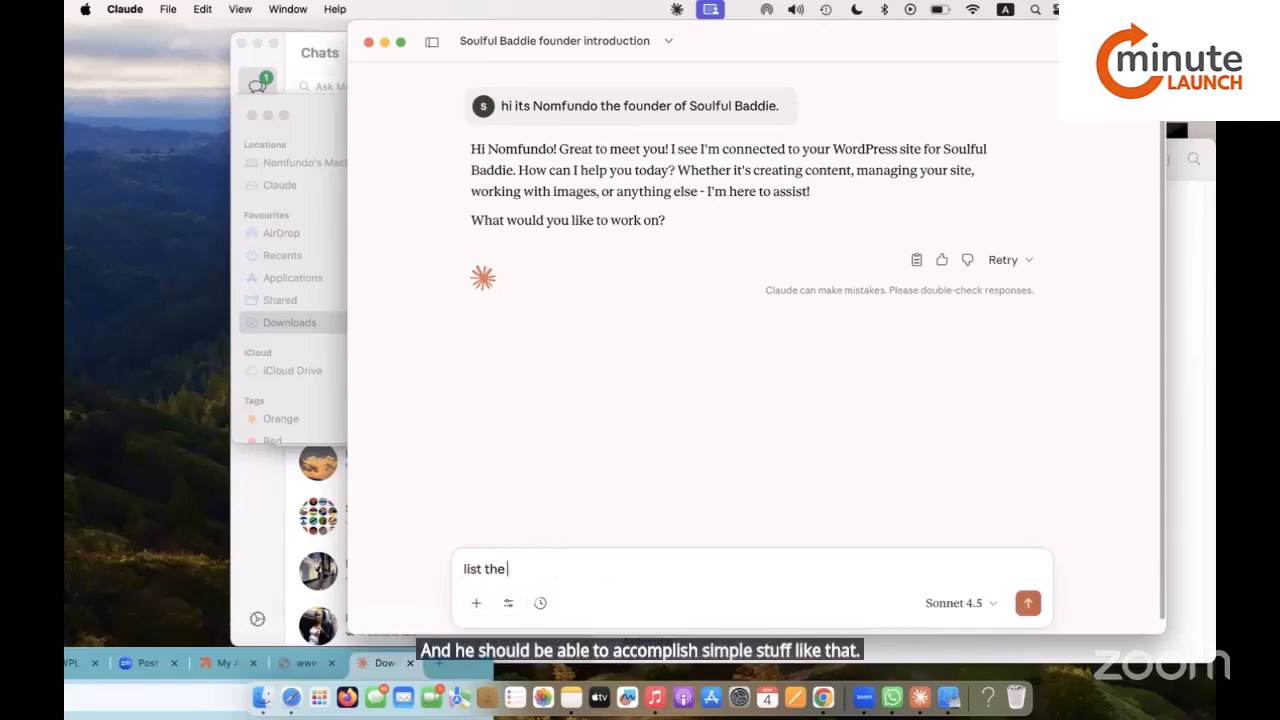
type(" users on my website site")
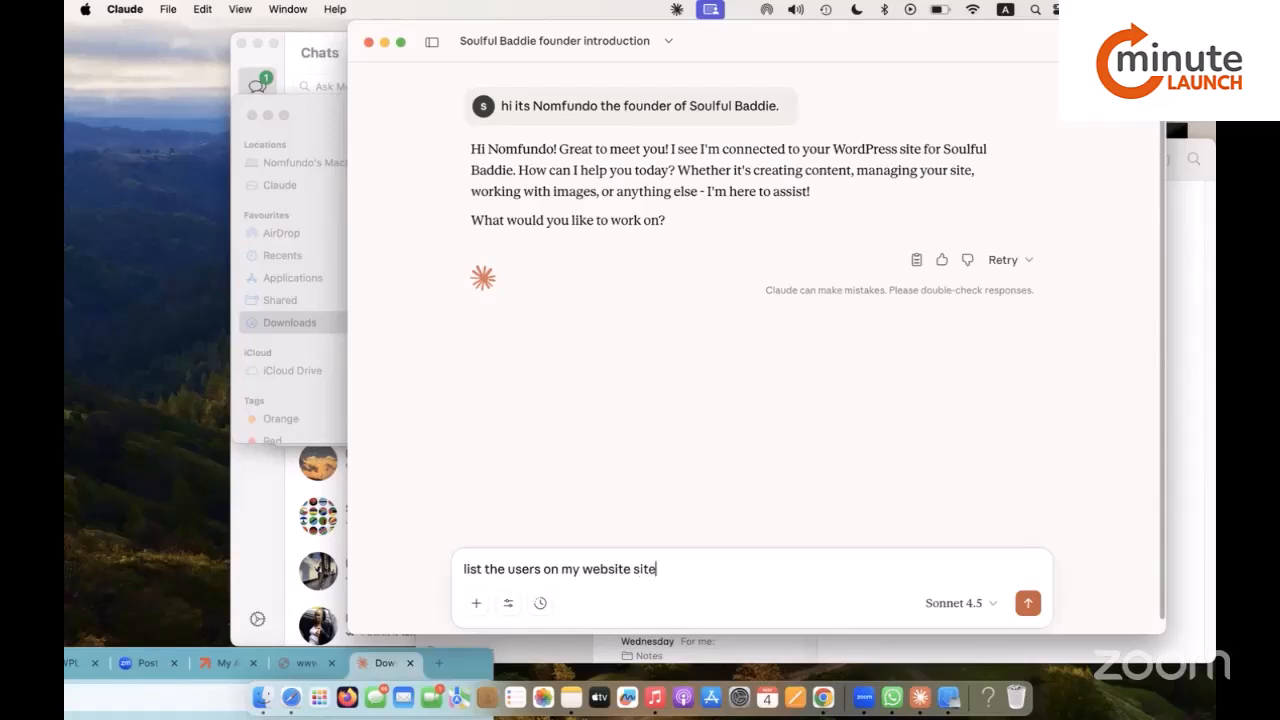
key("Return")
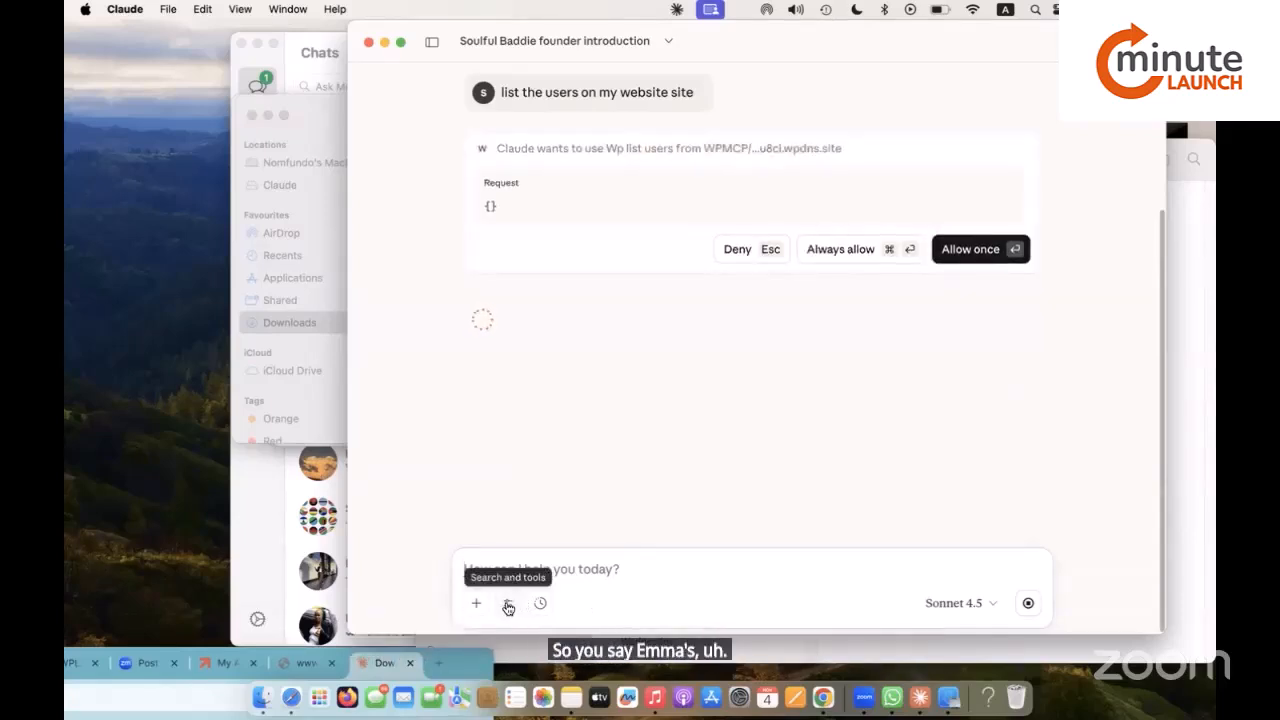
Allow the Wp list users tool so Claude lists the three site users, then open superwhisper.com.
left_click(508, 604)
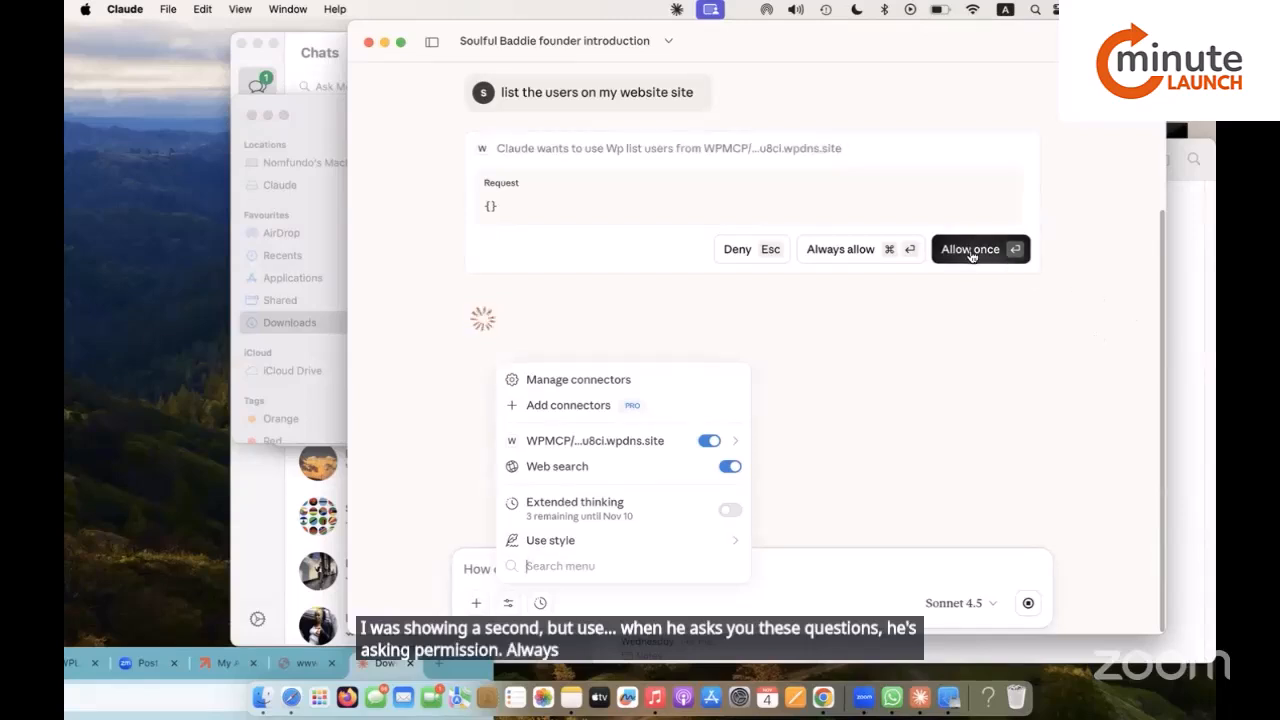
left_click(846, 250)
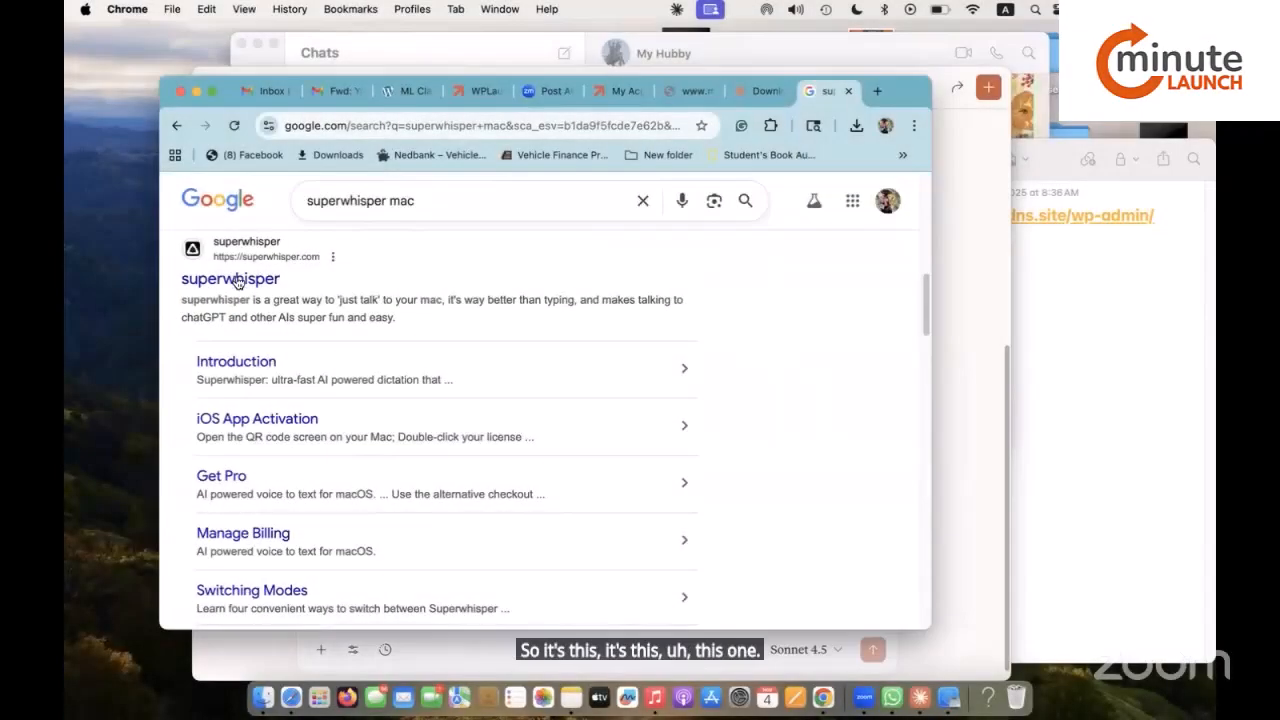
left_click(237, 282)
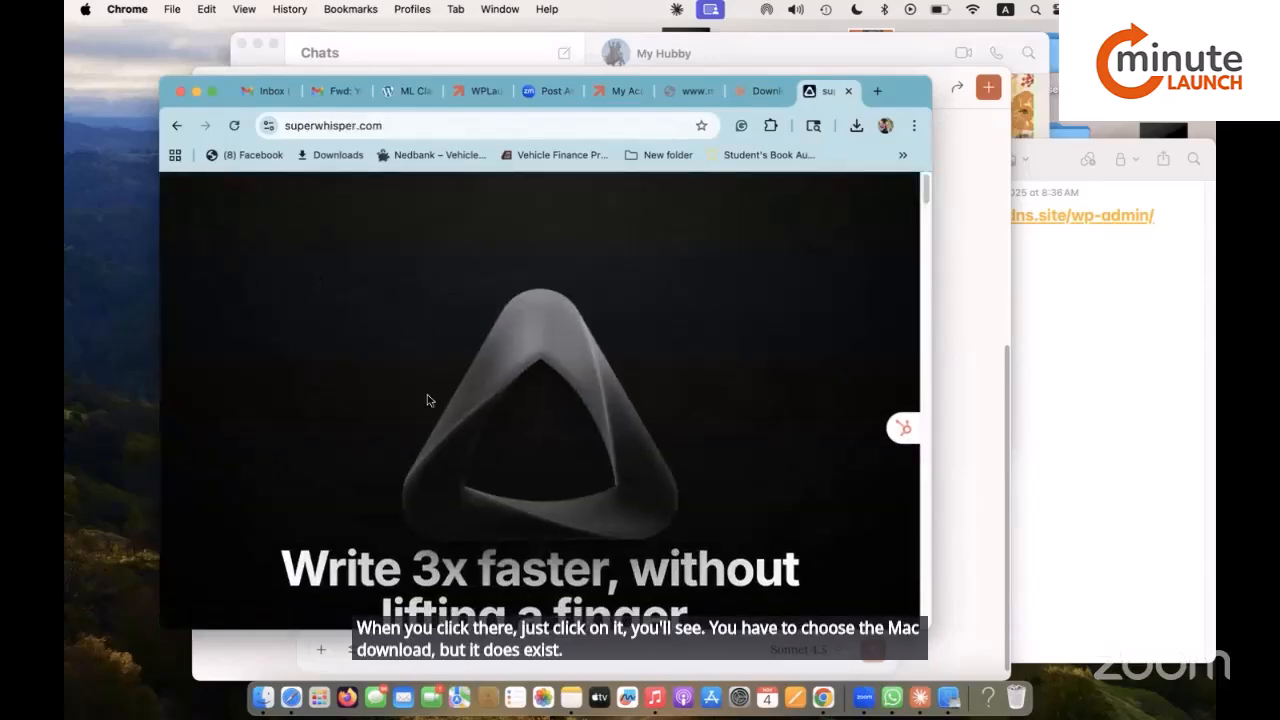
Choose Download for Mac on superwhisper and fill the Email field with a saved address.
scroll(427, 395, "down", 15)
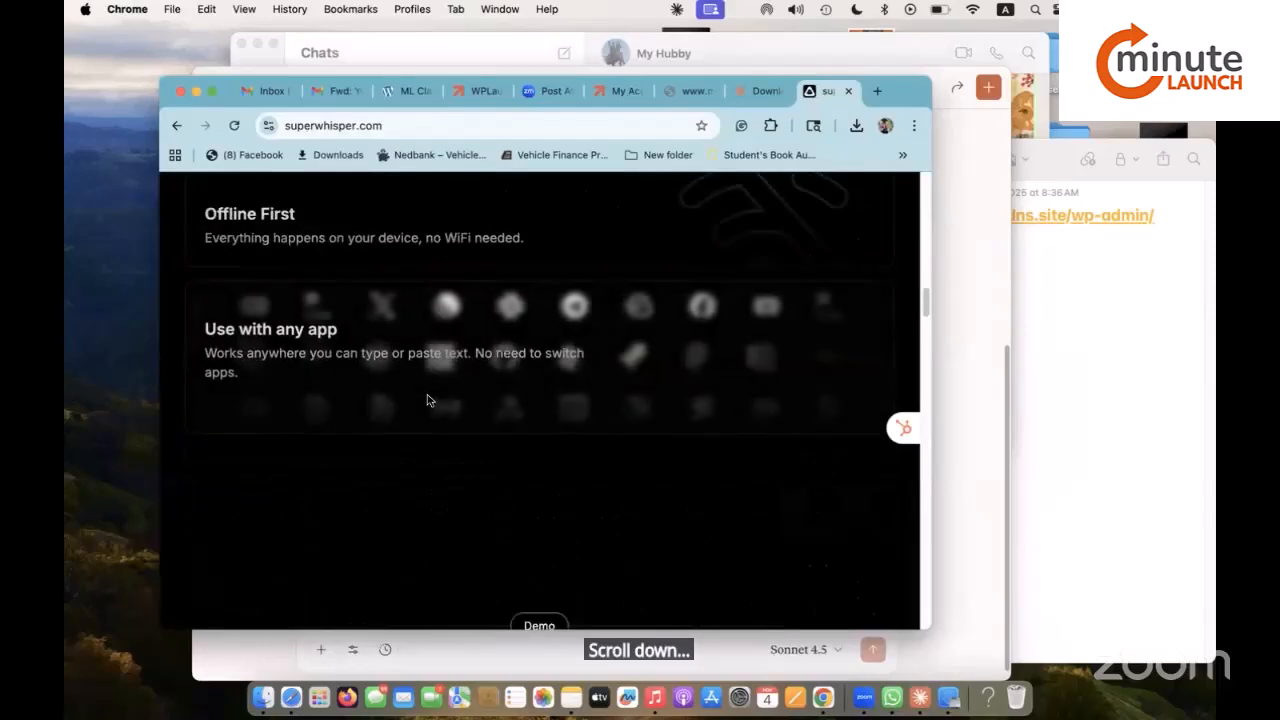
scroll(427, 394, "up", 3)
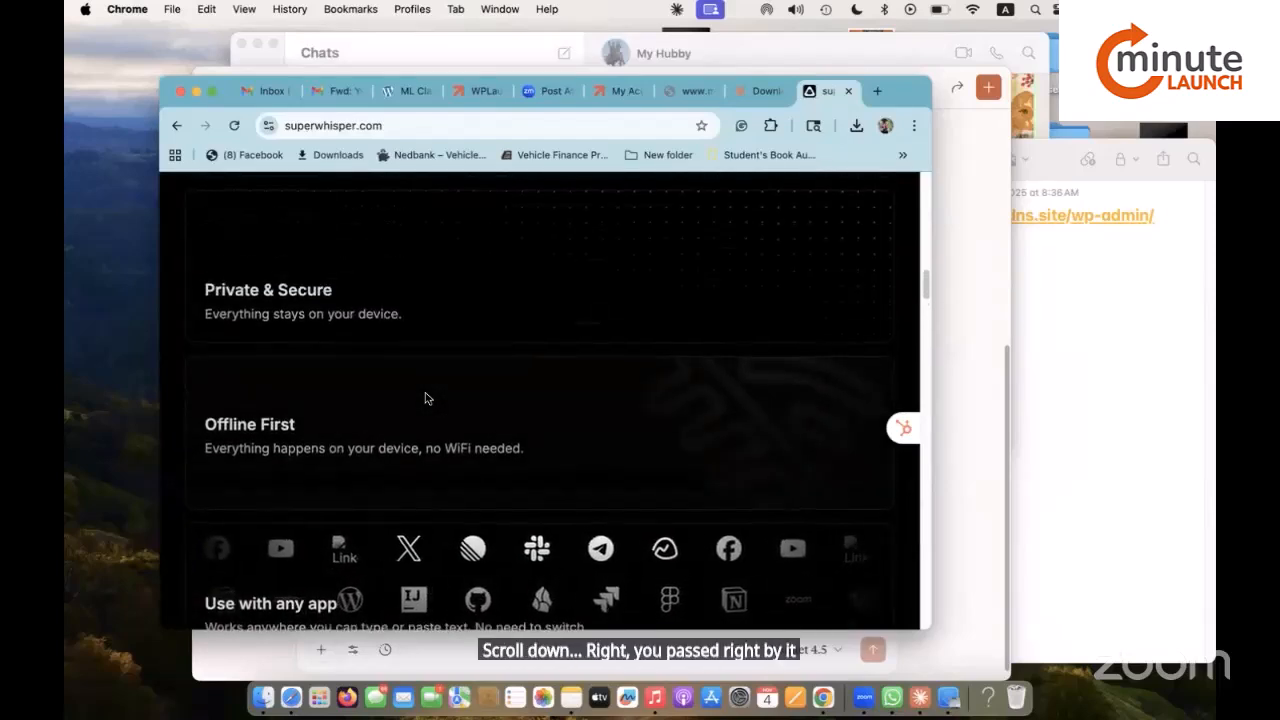
scroll(425, 398, "up", 8)
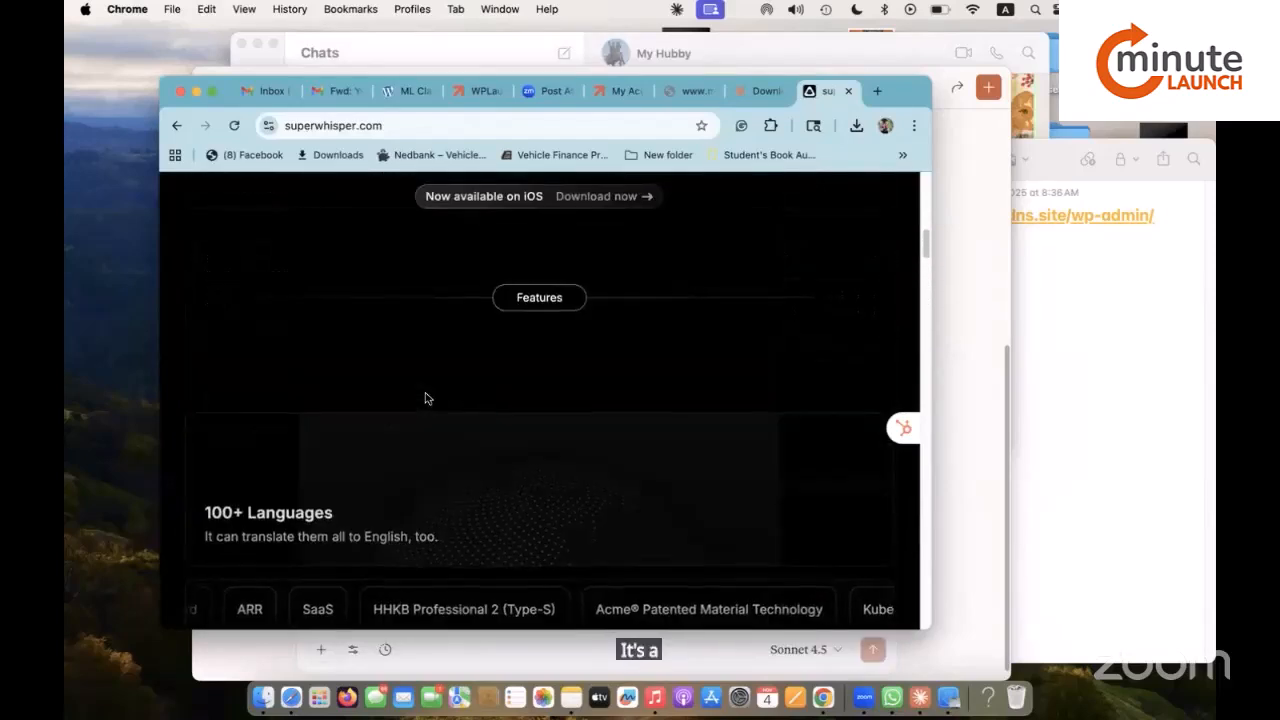
scroll(425, 397, "up", 3)
left_click(546, 262)
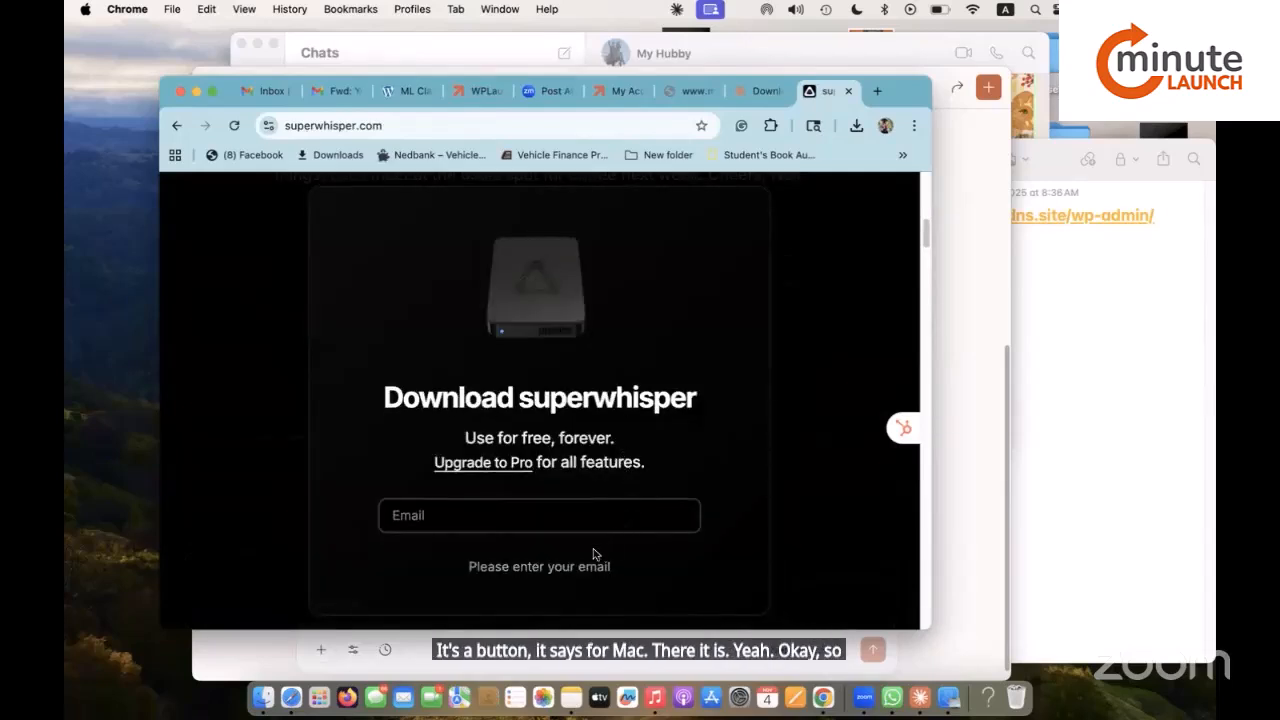
left_click(560, 517)
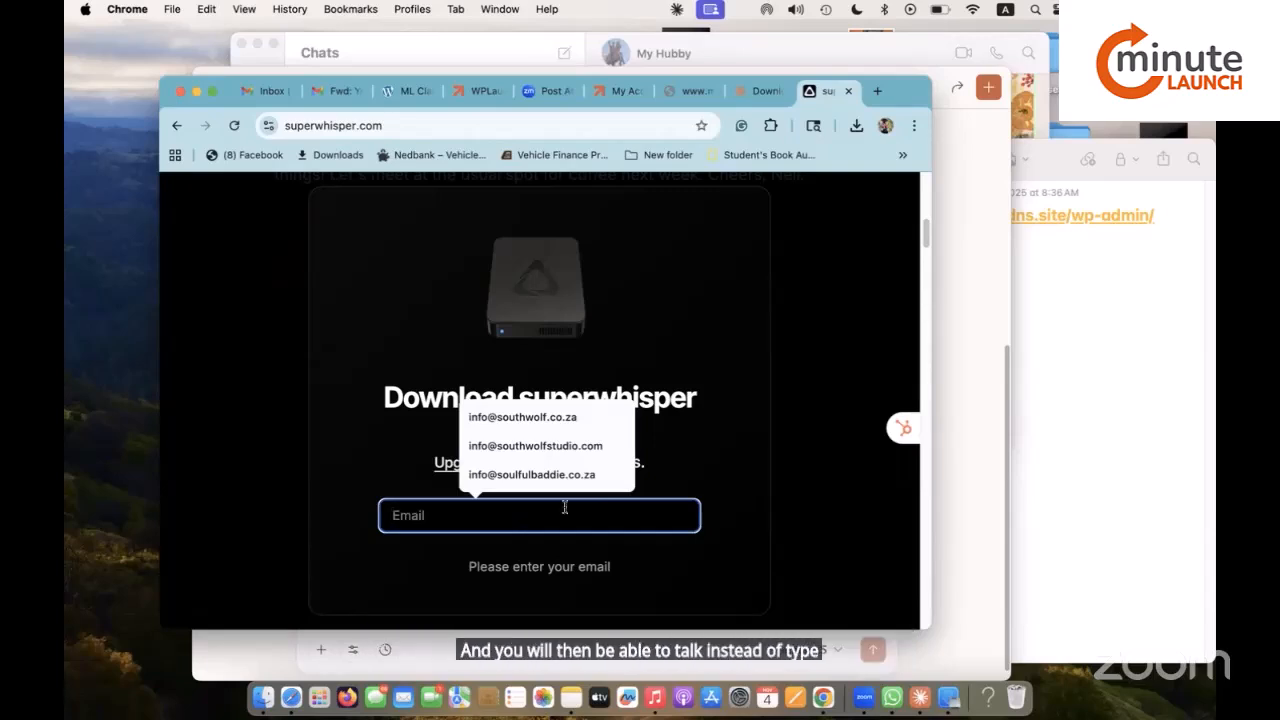
left_click(566, 474)
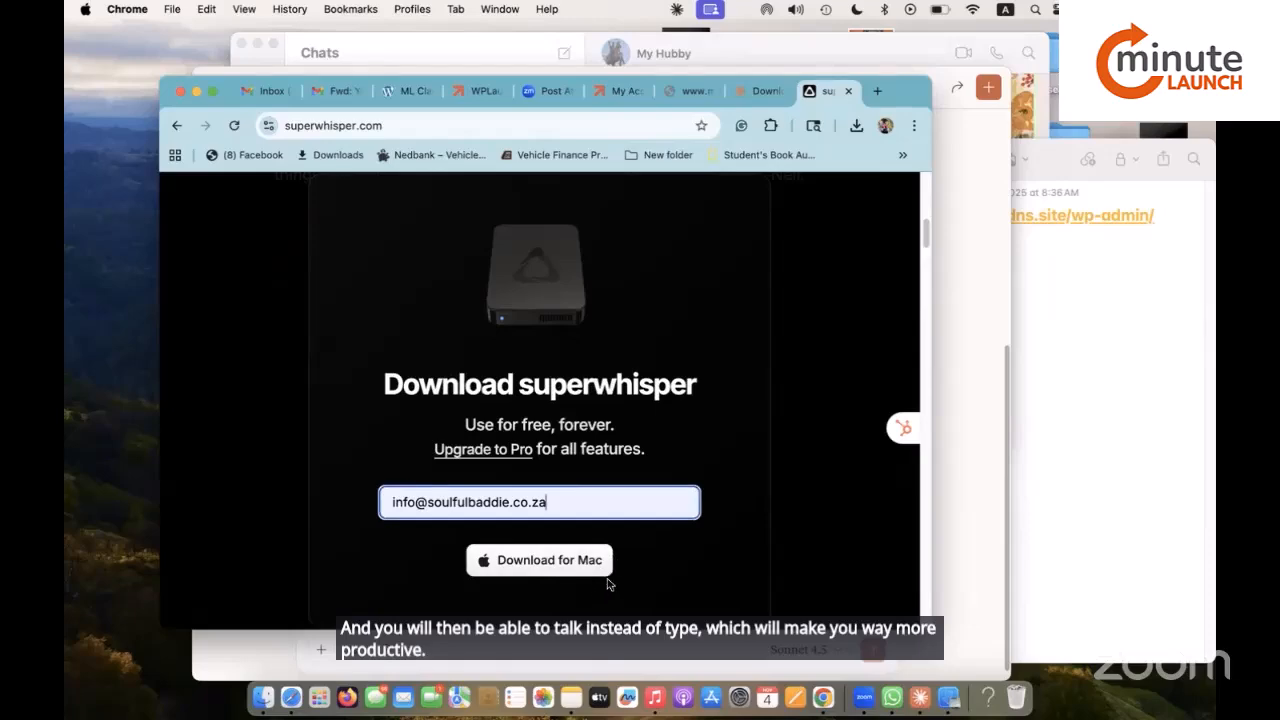